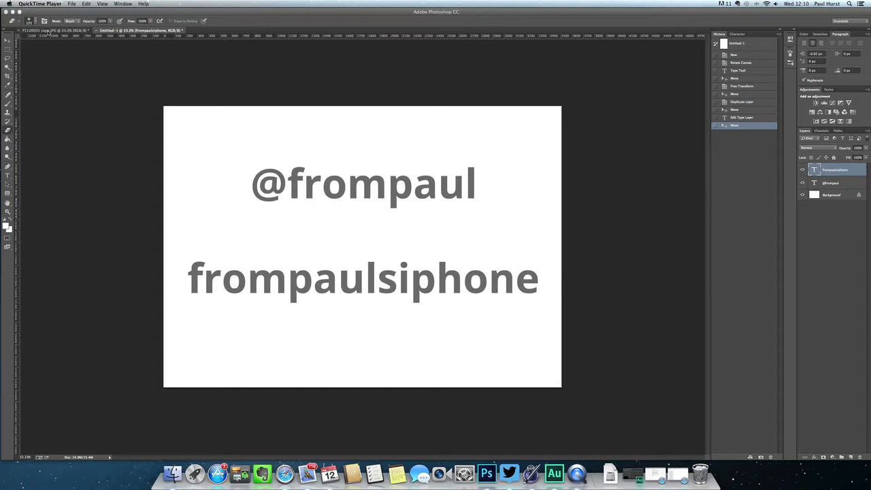
Step: Switch to the P1120031 copy.JPG photo and crop away the strip of building at its left edge, up to the left potted tree
left_click(49, 32)
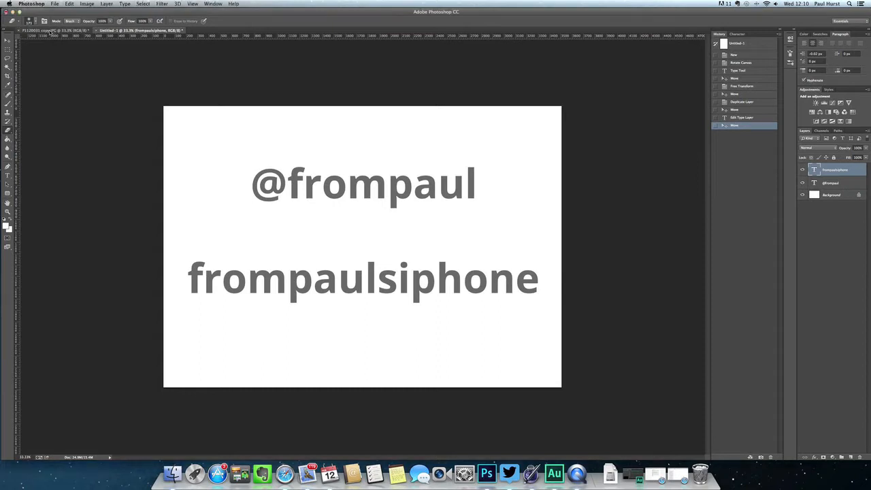
left_click(51, 32)
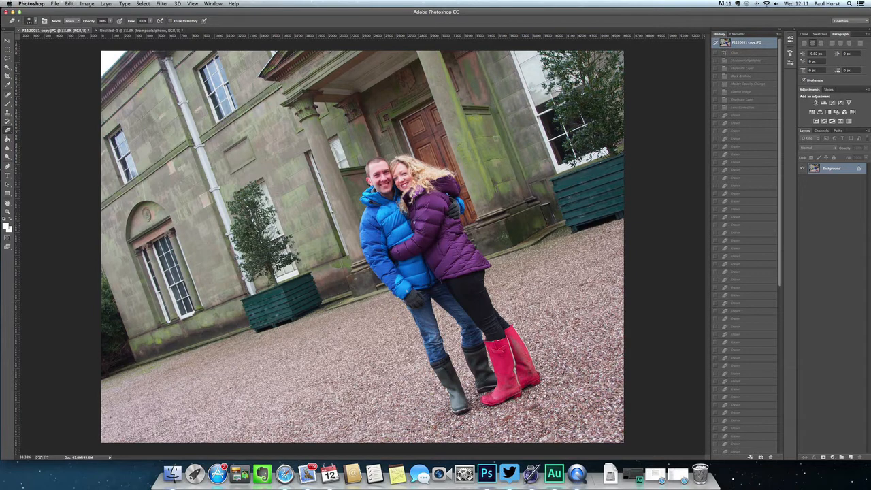
left_click(7, 76)
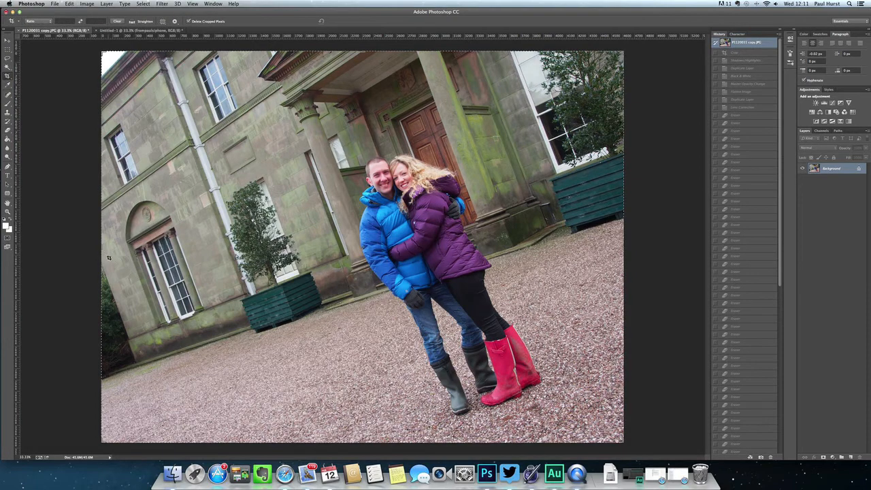
left_click_drag(101, 253, 158, 252)
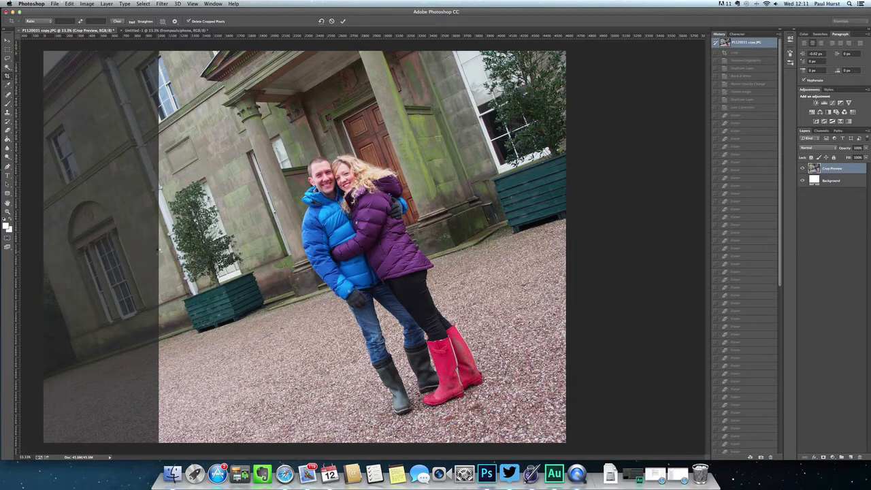
key("Return")
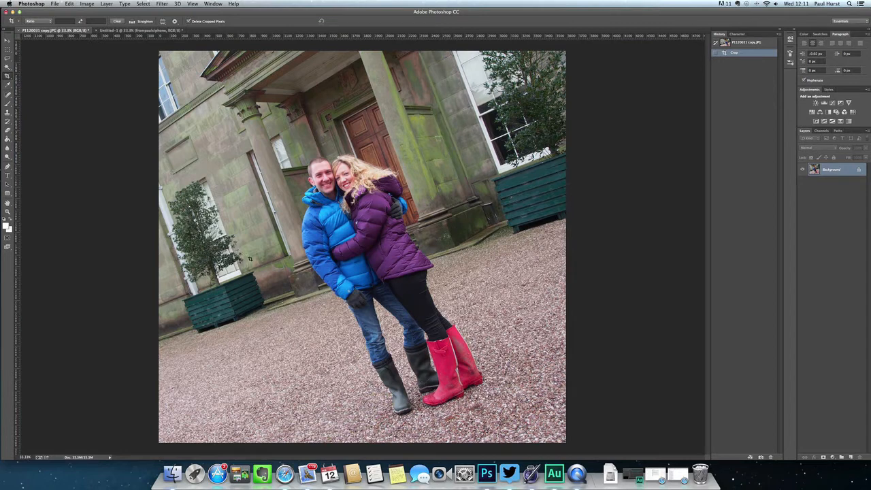
Step: Apply a Shadows/Highlights adjustment to the photo with both the shadows and highlights amounts at 7%
left_click(87, 4)
mouse_move(100, 26)
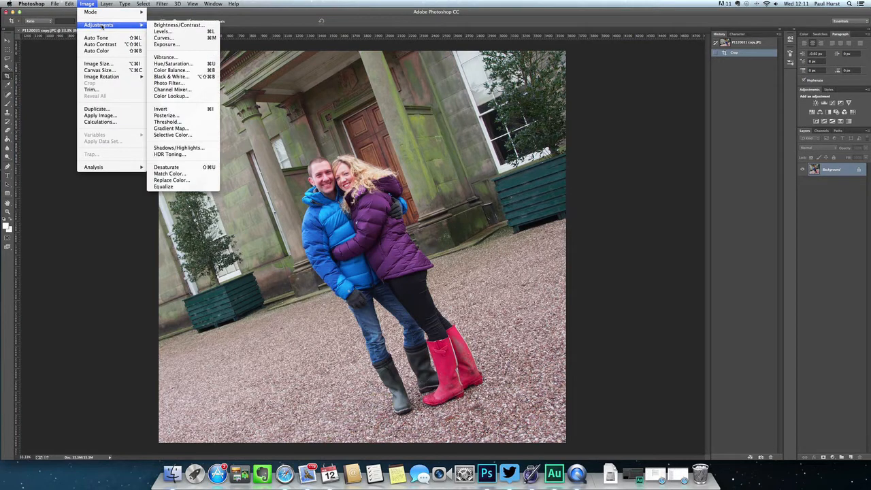
left_click(177, 148)
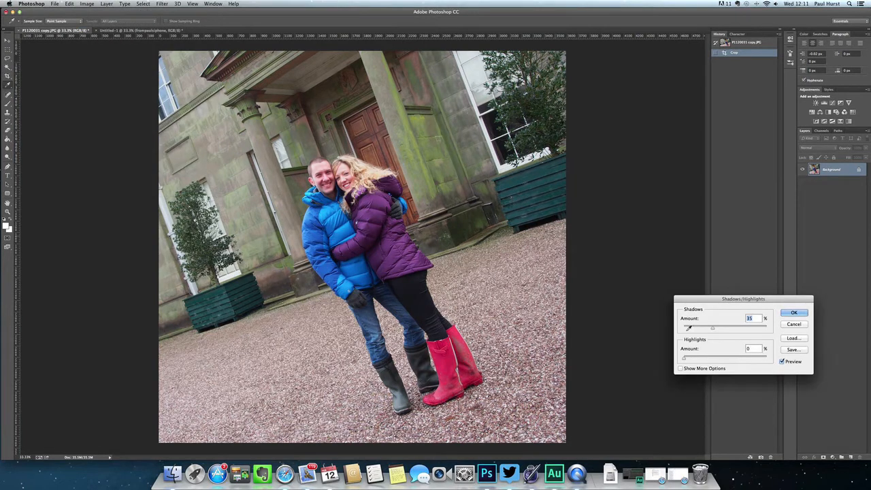
left_click(688, 326)
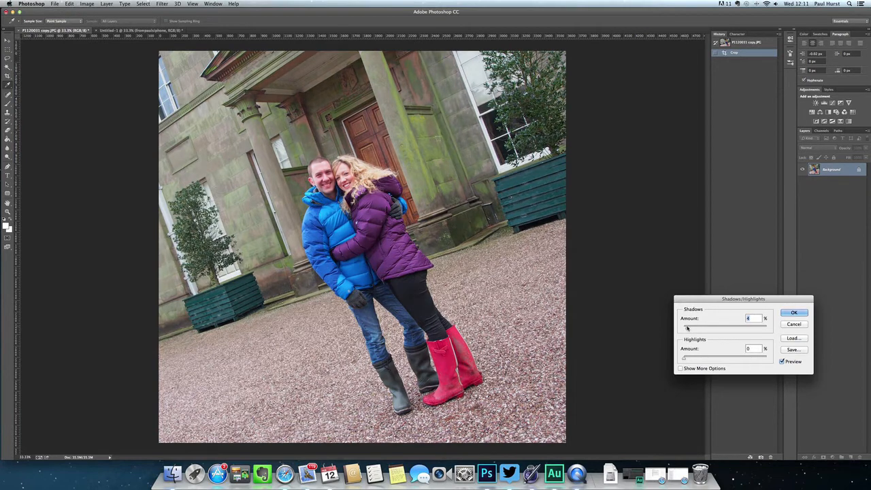
left_click_drag(688, 329, 689, 327)
left_click_drag(684, 359, 690, 359)
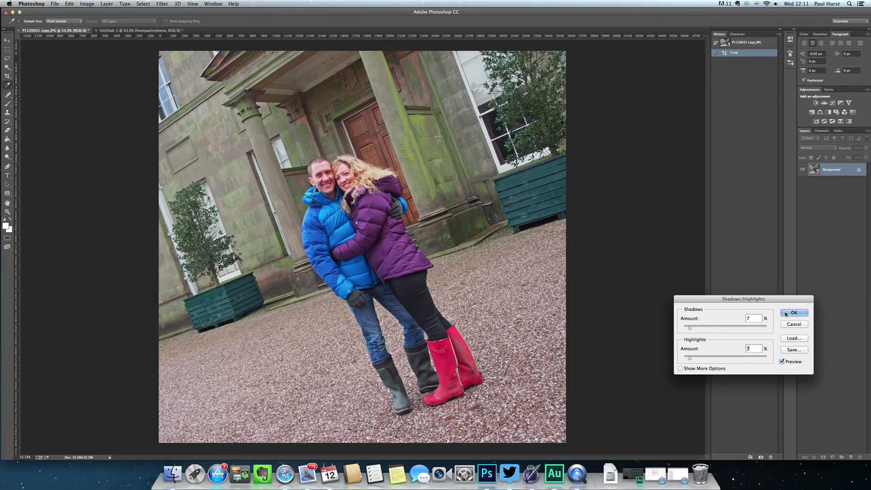
left_click_drag(690, 328, 688, 330)
left_click(793, 314)
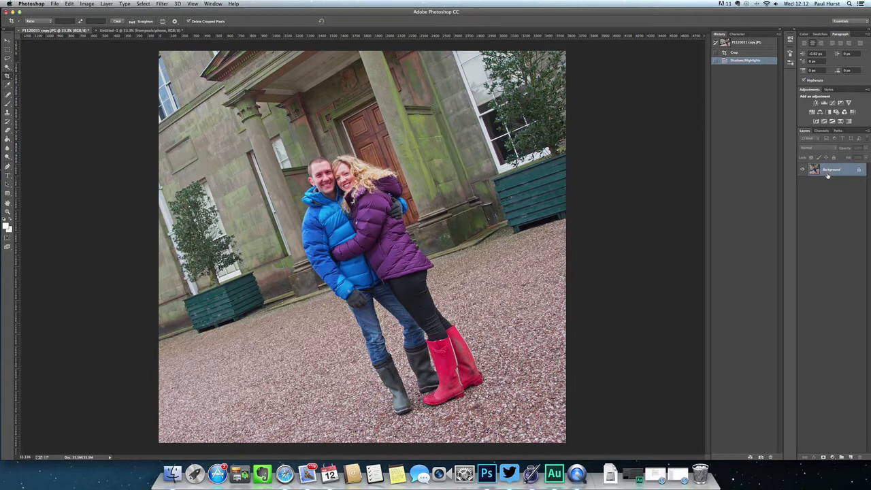
Step: Duplicate the Background layer and convert the copy to black and white using the Darker preset
left_click_drag(828, 171, 850, 457)
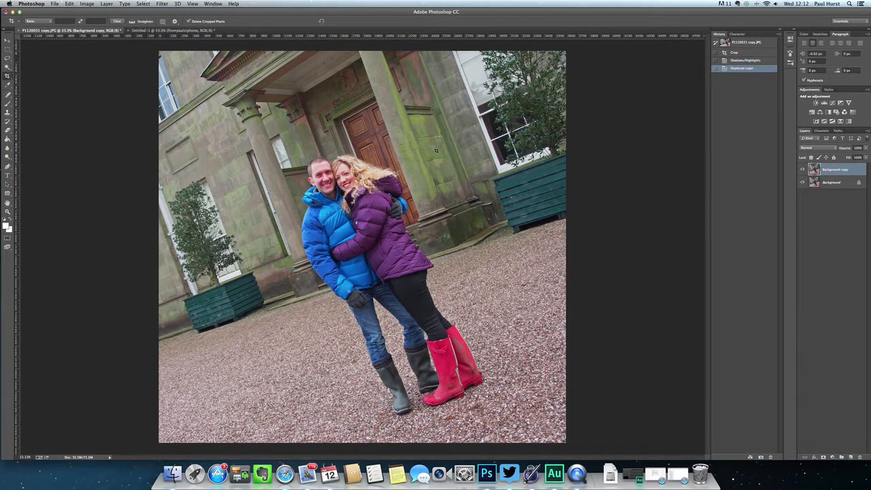
left_click(87, 3)
mouse_move(104, 26)
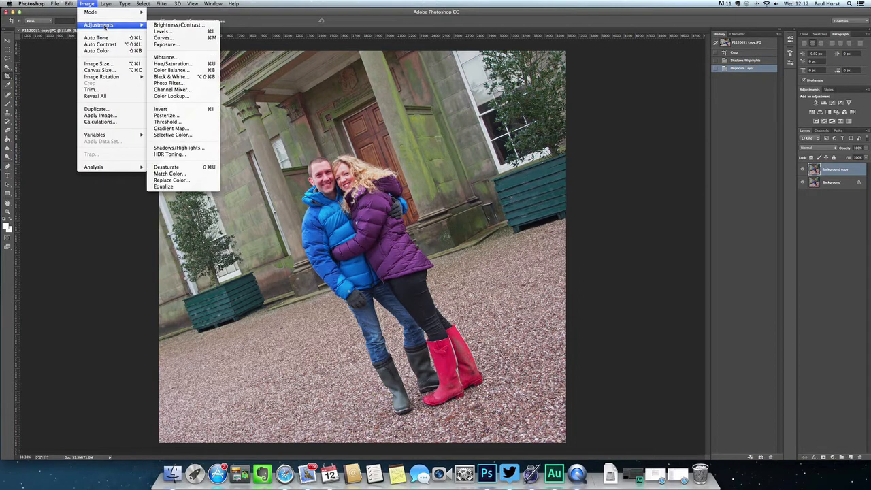
left_click(182, 78)
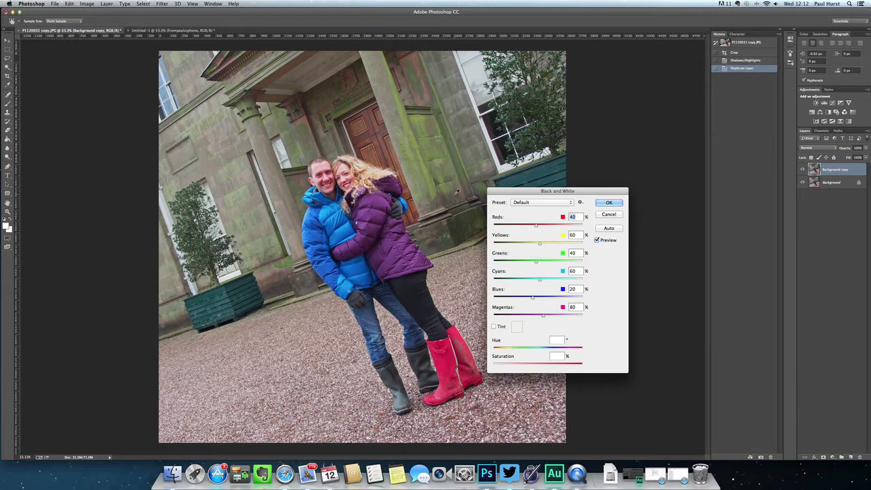
left_click(525, 203)
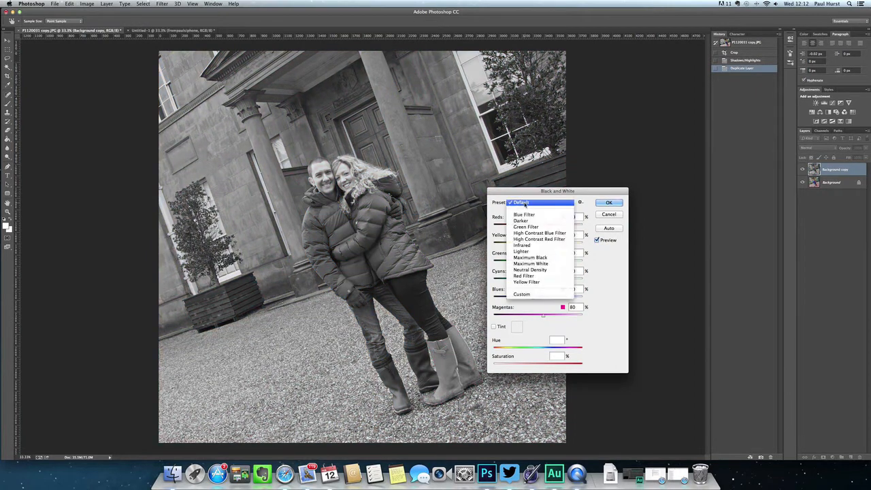
left_click(523, 221)
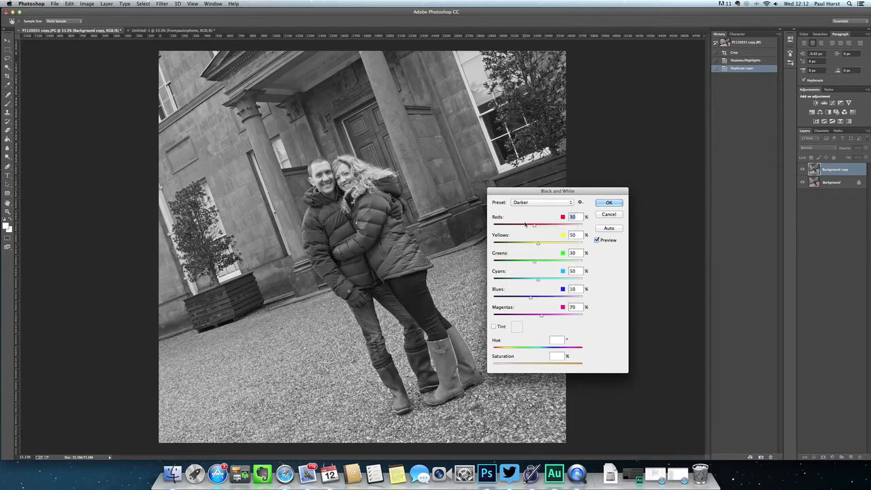
left_click(608, 203)
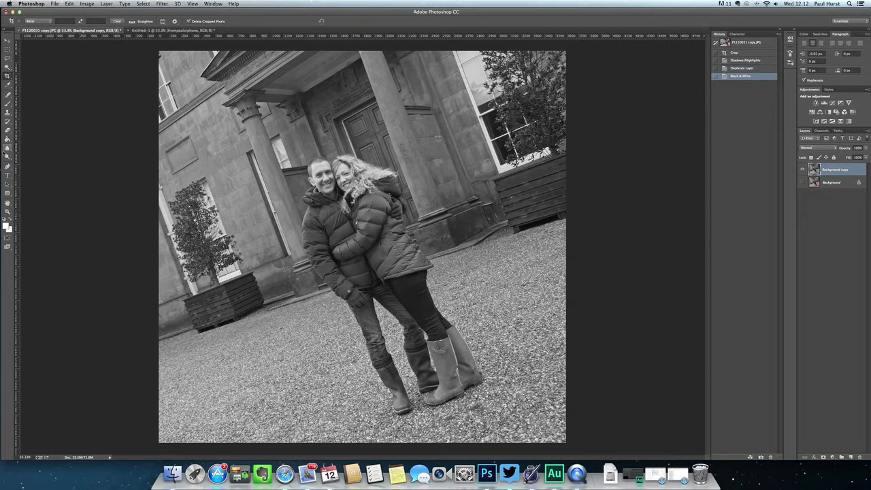
Step: Erase the man's outer side from head to boot and his other leg from the black-and-white layer with the Eraser
left_click(7, 130)
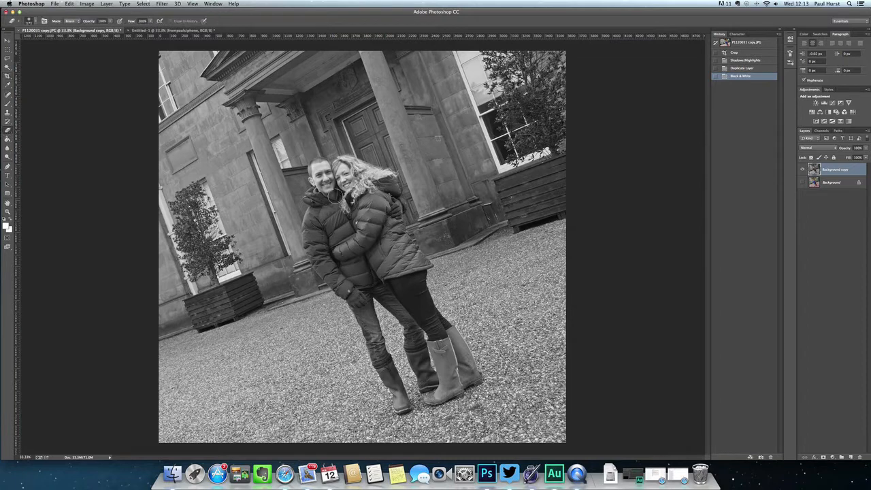
mouse_move(322, 158)
left_mouse_down()
mouse_move(323, 192)
mouse_move(314, 243)
mouse_move(360, 300)
mouse_move(401, 405)
left_mouse_up()
key("bracketright")
key("bracketright")
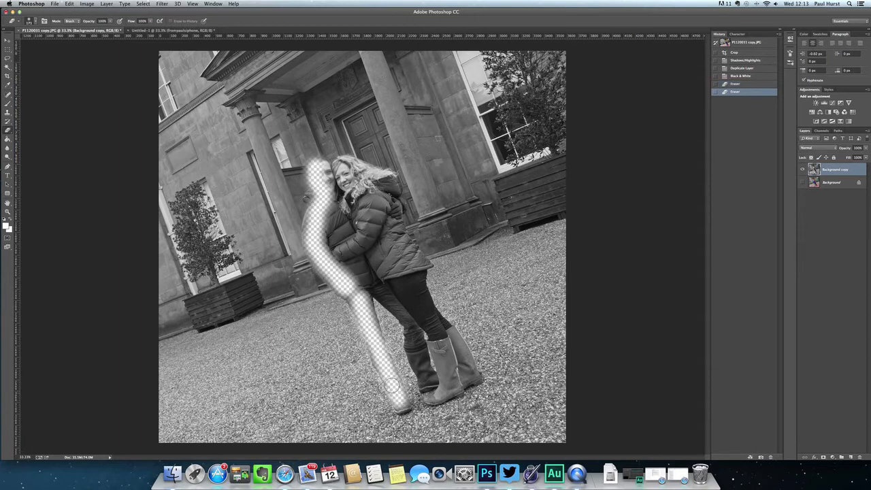
key("bracketright")
key("bracketright")
mouse_move(362, 285)
left_mouse_down()
mouse_move(410, 327)
mouse_move(423, 370)
left_mouse_up()
left_click(428, 380)
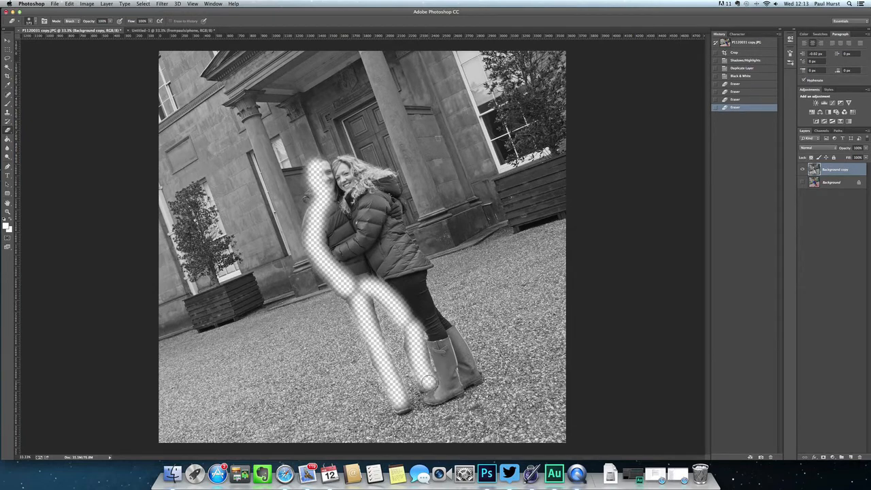
Step: Erase the woman's boots, legs and coat edge, plus the remaining inner areas of the couple, from the black-and-white layer
left_click_drag(435, 395, 472, 375)
mouse_move(447, 380)
left_mouse_down()
mouse_move(440, 338)
mouse_move(418, 303)
left_mouse_up()
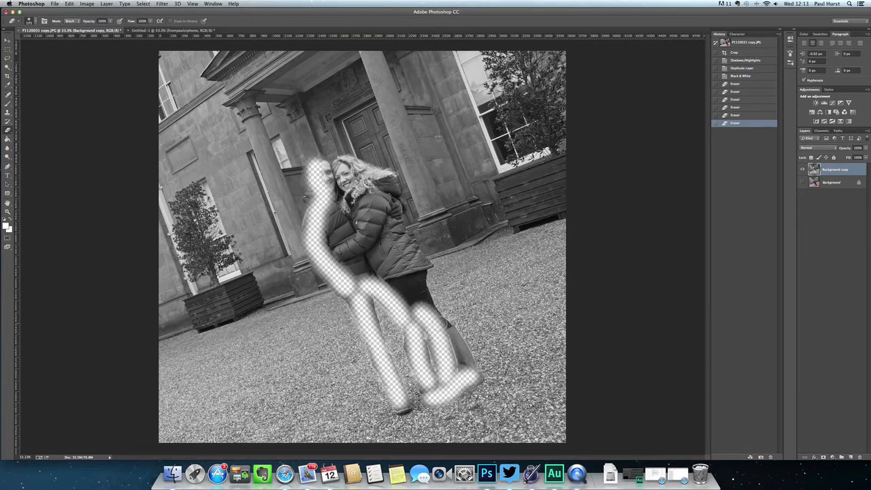
mouse_move(453, 336)
left_mouse_down()
mouse_move(467, 368)
mouse_move(457, 365)
left_mouse_up()
mouse_move(431, 312)
left_mouse_down()
mouse_move(425, 264)
mouse_move(389, 207)
left_mouse_up()
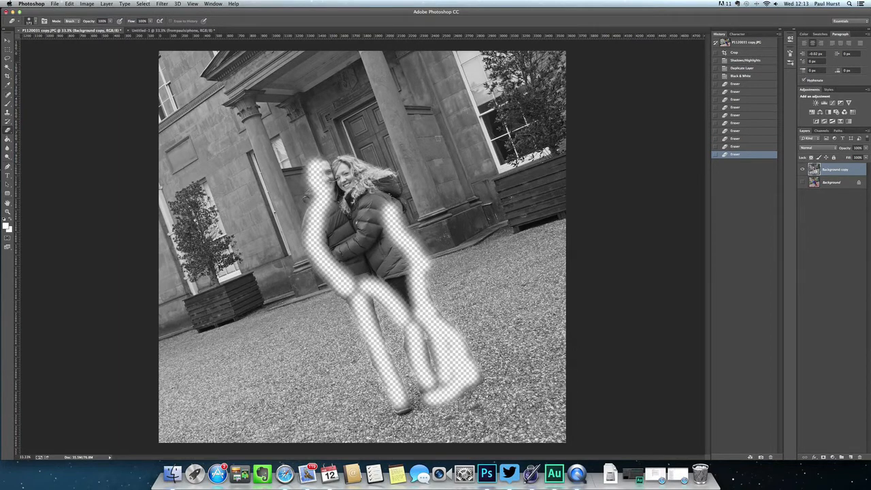
mouse_move(321, 167)
left_mouse_down()
mouse_move(388, 175)
mouse_move(399, 203)
mouse_move(330, 179)
mouse_move(387, 191)
mouse_move(344, 192)
mouse_move(315, 213)
mouse_move(310, 233)
mouse_move(350, 266)
mouse_move(351, 296)
mouse_move(366, 304)
mouse_move(330, 245)
mouse_move(347, 207)
mouse_move(321, 233)
mouse_move(343, 198)
mouse_move(341, 242)
mouse_move(370, 187)
mouse_move(348, 243)
mouse_move(378, 198)
mouse_move(380, 208)
mouse_move(361, 244)
mouse_move(347, 250)
mouse_move(376, 233)
mouse_move(380, 218)
mouse_move(352, 261)
mouse_move(392, 239)
mouse_move(363, 270)
mouse_move(400, 249)
mouse_move(394, 259)
mouse_move(364, 278)
mouse_move(401, 282)
mouse_move(409, 306)
mouse_move(377, 202)
mouse_move(360, 177)
mouse_move(333, 187)
left_mouse_up()
mouse_move(395, 274)
left_mouse_down()
mouse_move(401, 252)
mouse_move(417, 359)
left_mouse_up()
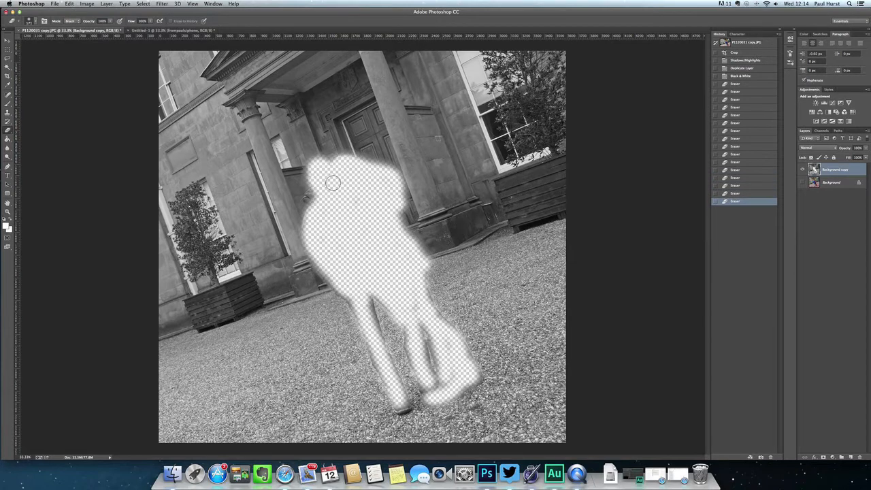
Step: Go over the couple's heads, bodies, legs and boots with the Eraser to clear any leftover grey pixels
key("bracketright")
key("bracketright")
key("bracketright")
key("bracketright")
left_click(389, 239)
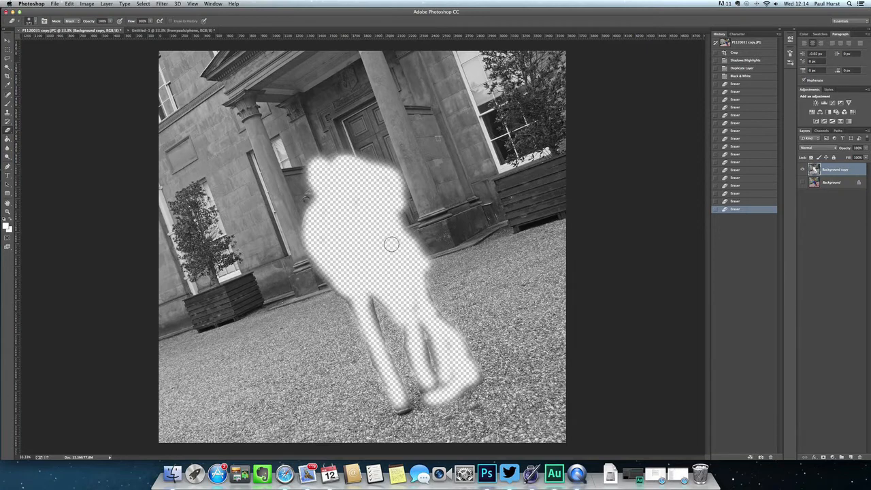
left_click(415, 308)
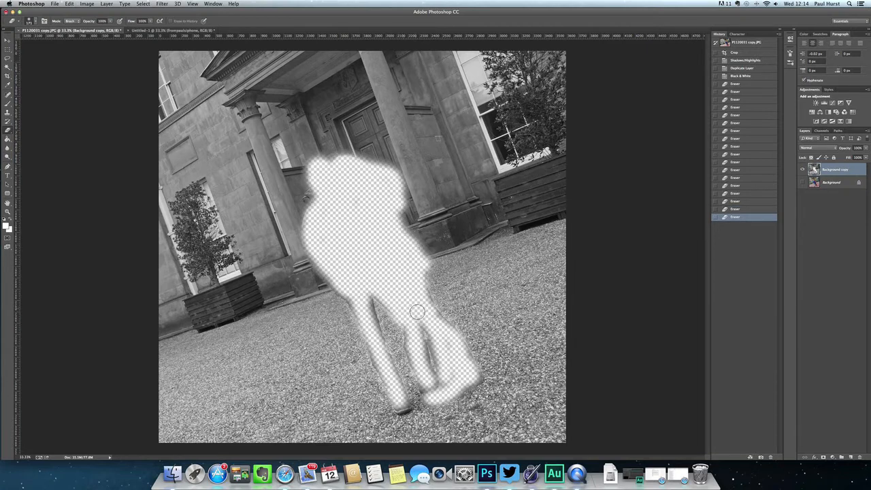
left_click_drag(445, 342, 464, 376)
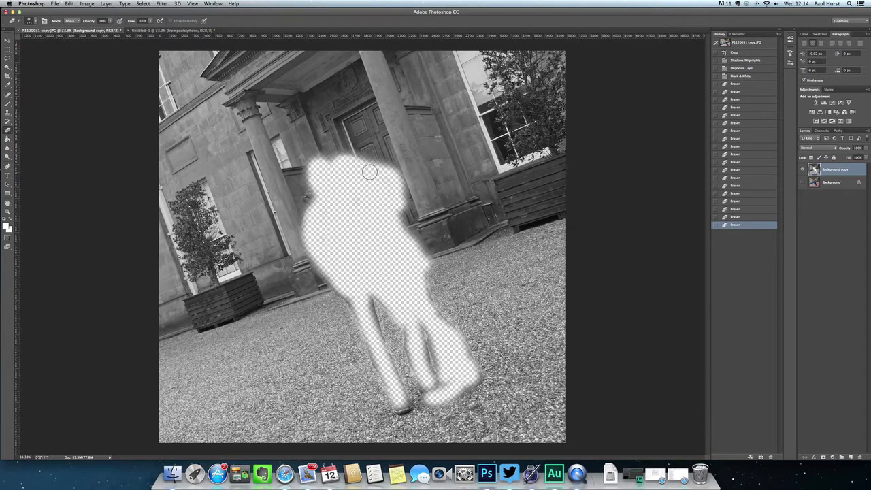
left_click_drag(374, 170, 384, 184)
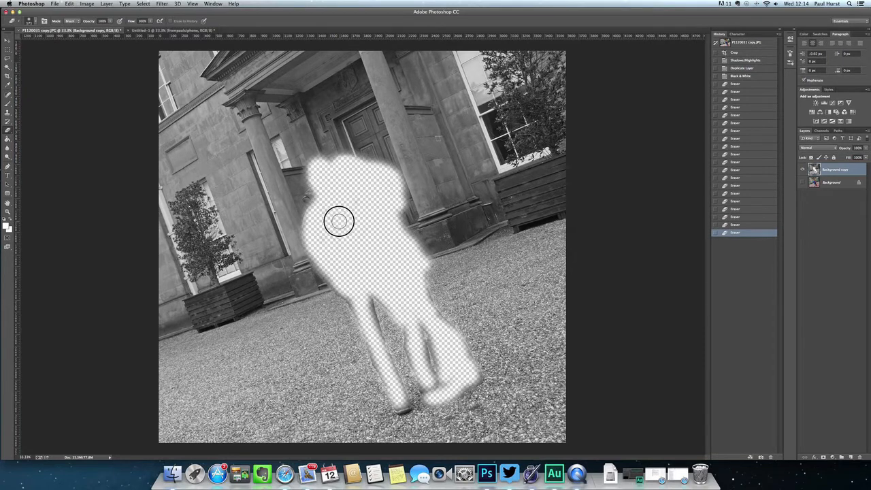
mouse_move(337, 215)
left_mouse_down()
mouse_move(347, 200)
mouse_move(354, 228)
left_mouse_up()
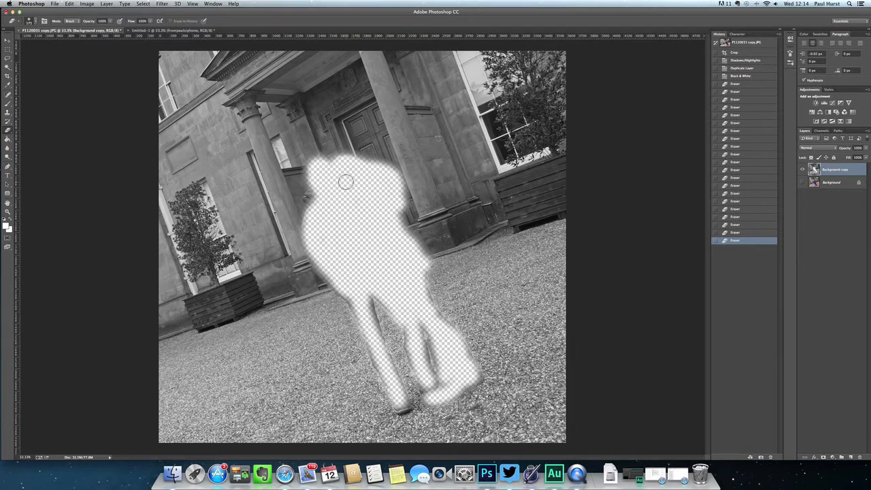
Step: Show the Background layer and erase the leftover grey over the red boots and the edge of the blue jacket
left_click(803, 183)
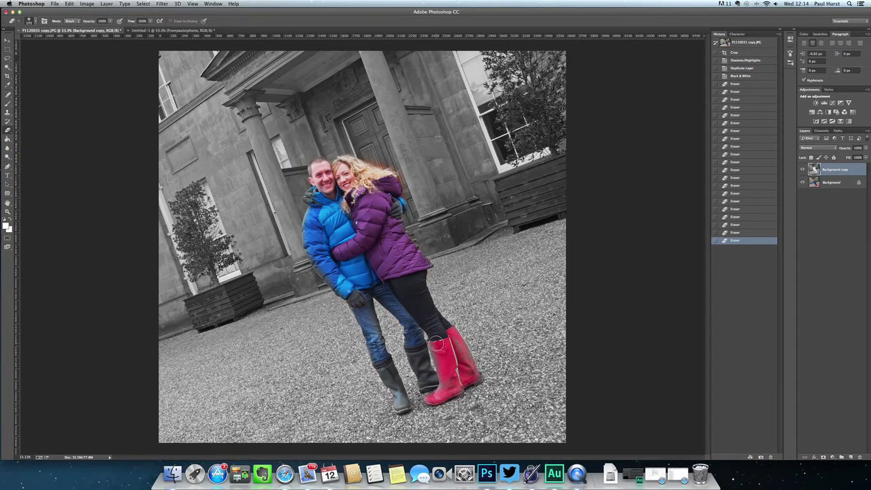
mouse_move(436, 344)
left_mouse_down()
mouse_move(447, 386)
mouse_move(440, 396)
mouse_move(459, 393)
left_mouse_up()
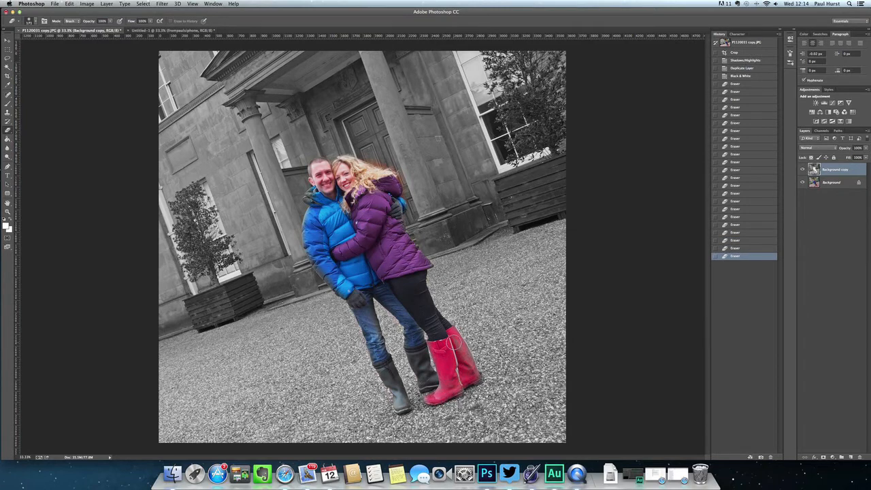
left_click_drag(453, 344, 469, 381)
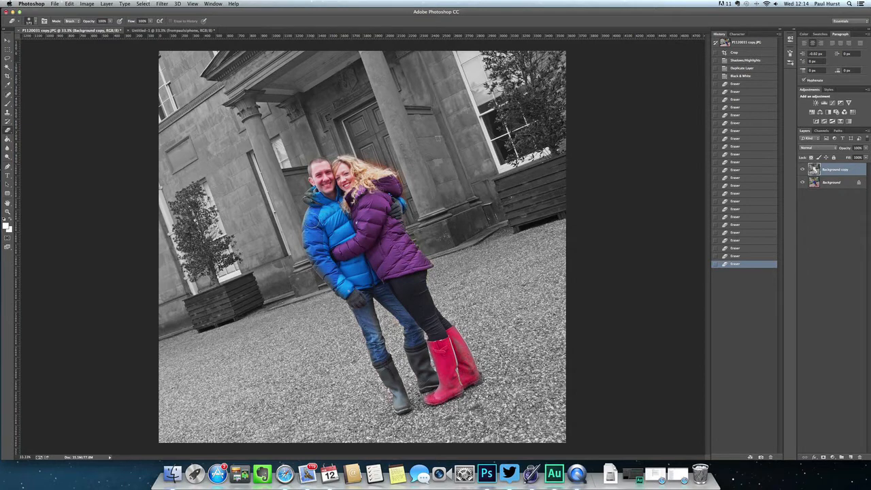
mouse_move(316, 214)
left_mouse_down()
mouse_move(311, 246)
mouse_move(338, 285)
left_mouse_up()
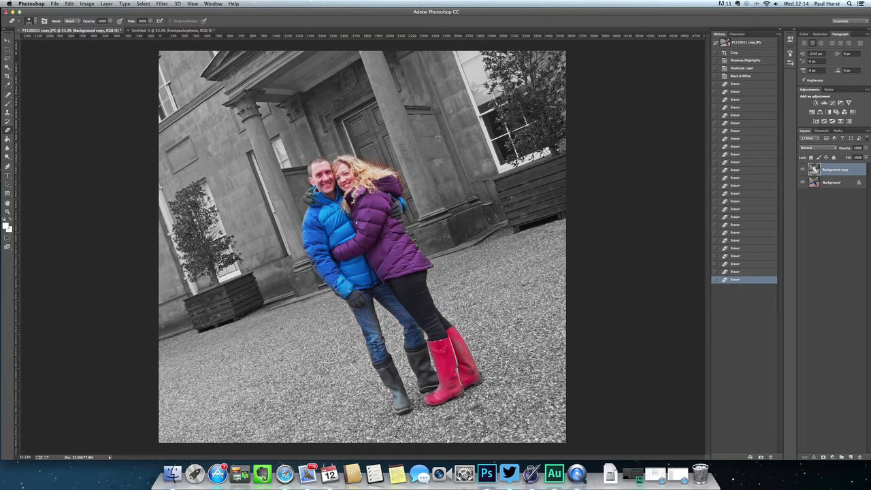
Step: Lower the Background copy layer's opacity to 69% and flatten the image
left_click(867, 149)
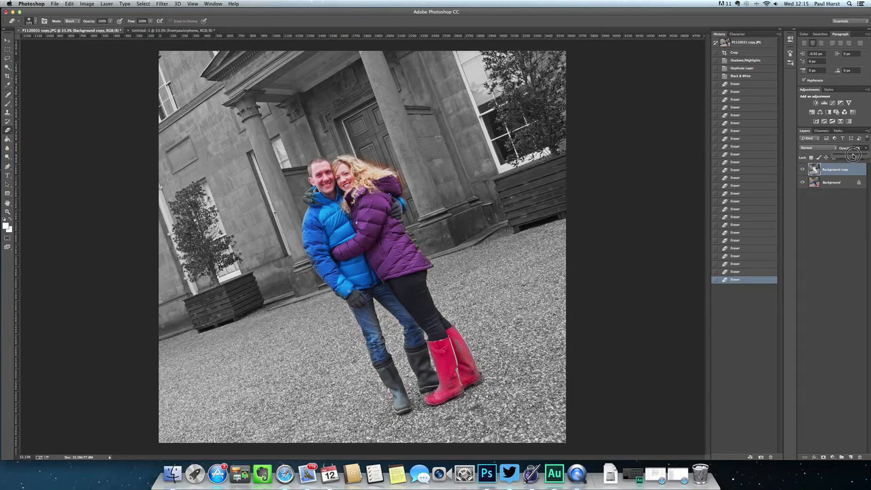
mouse_move(853, 156)
left_mouse_down()
mouse_move(833, 156)
mouse_move(857, 155)
left_mouse_up()
left_click_drag(857, 156, 857, 158)
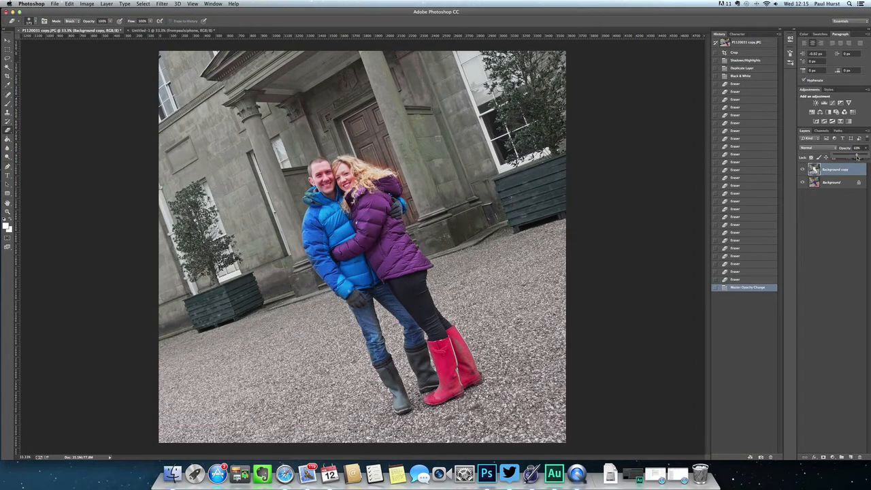
left_click(88, 5)
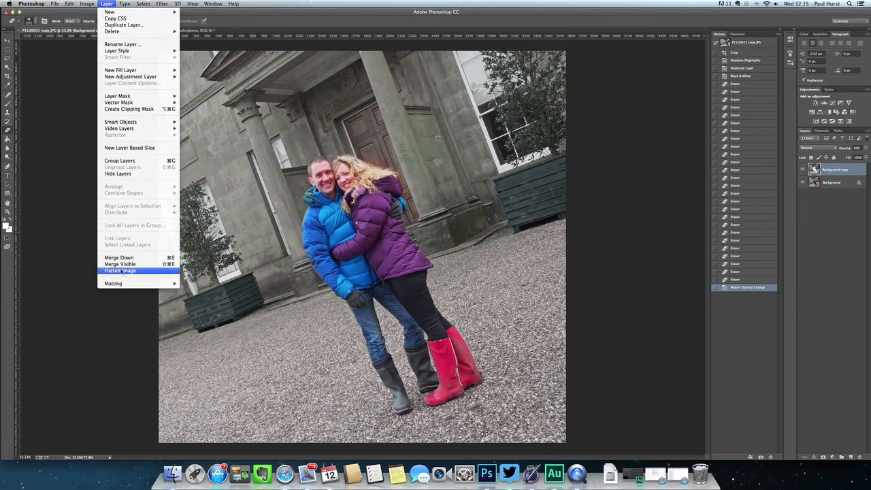
left_click(121, 271)
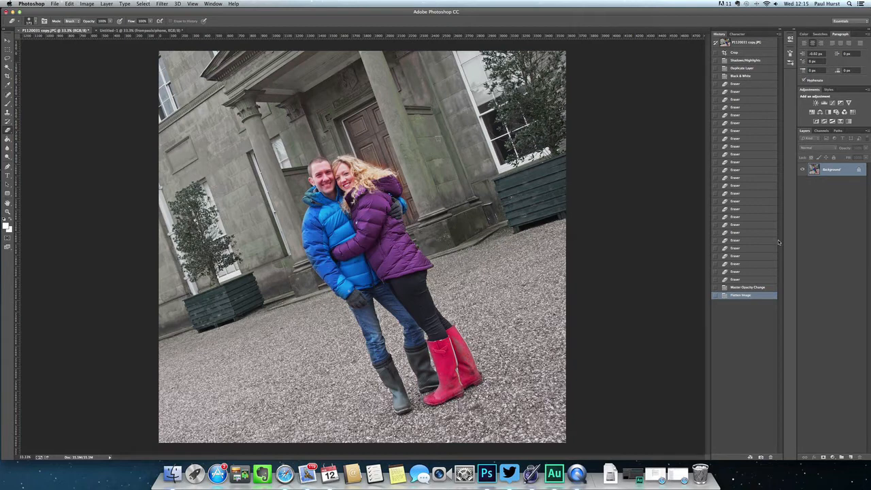
Step: Duplicate the Background layer and darken the copy's edges with a Lens Correction vignette of amount -100 and midpoint 0
left_click_drag(828, 170, 853, 457)
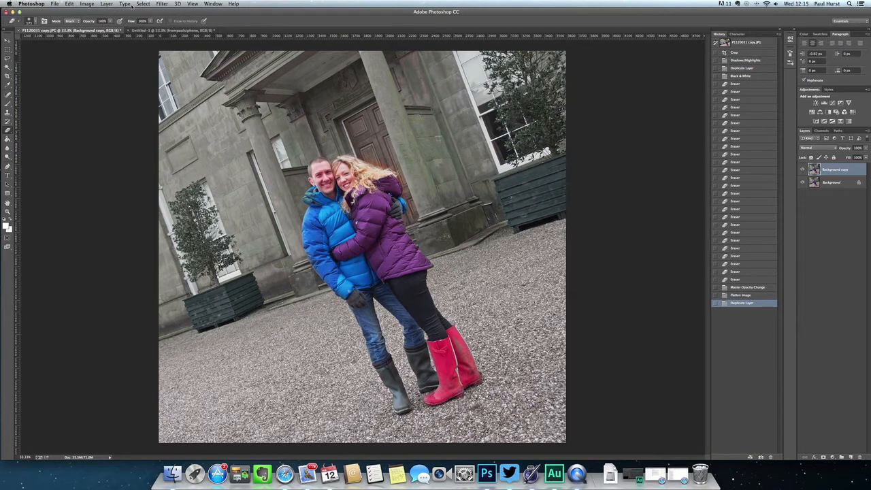
left_click(161, 3)
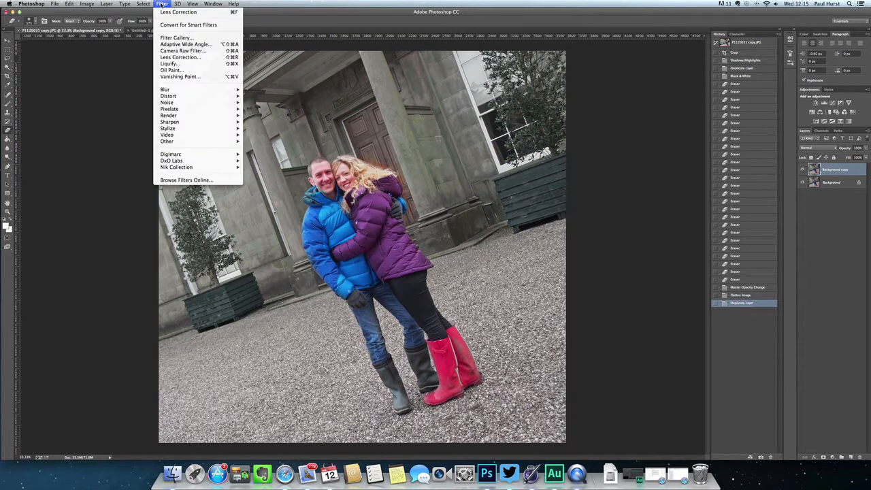
left_click(185, 58)
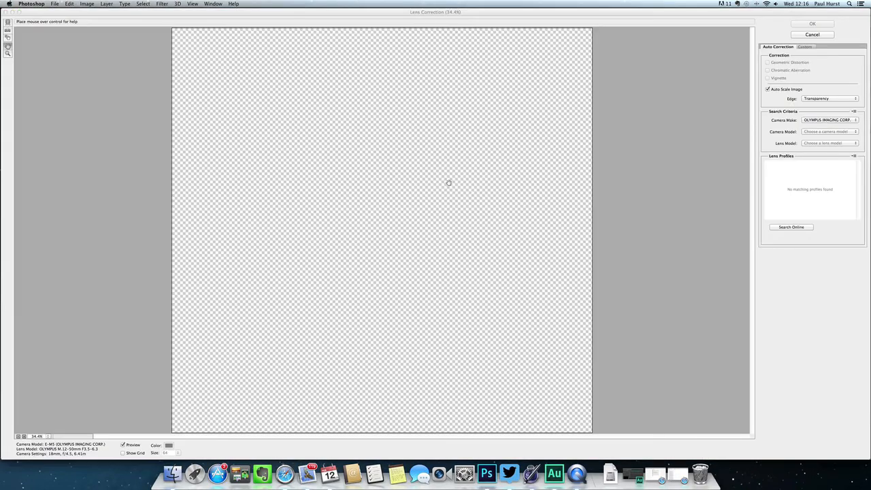
left_click(806, 47)
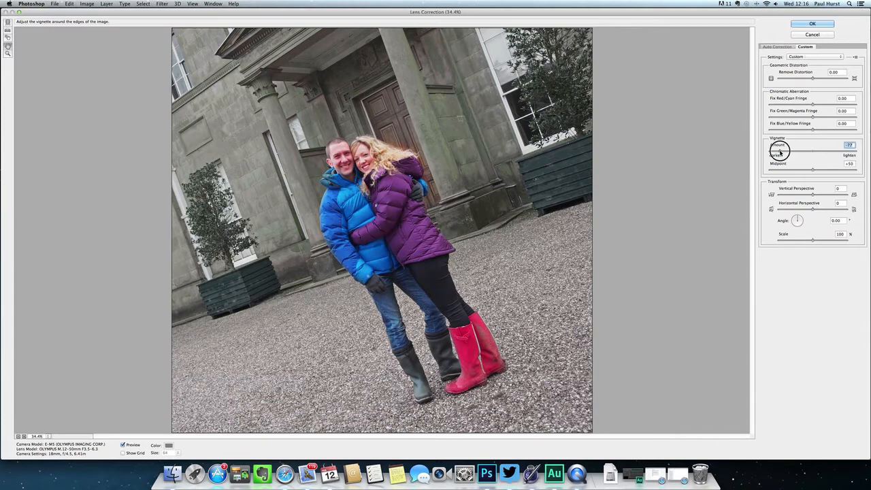
left_click_drag(778, 149, 757, 169)
key("super+z")
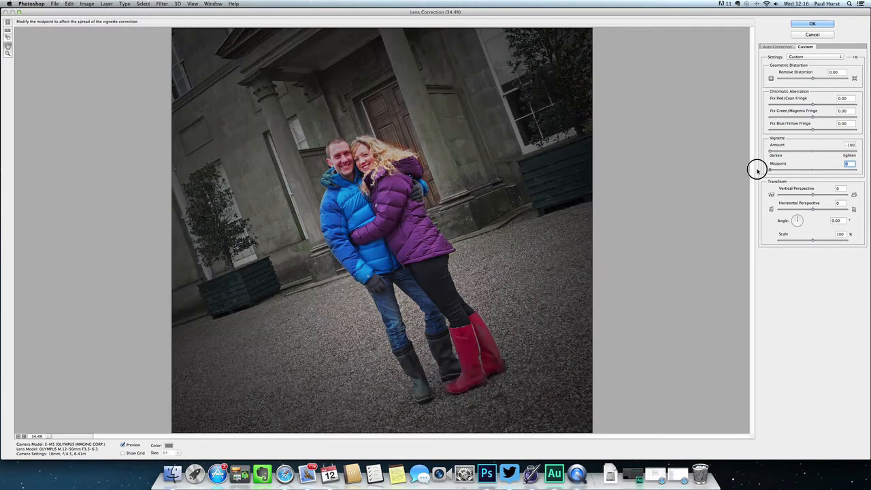
left_click(808, 25)
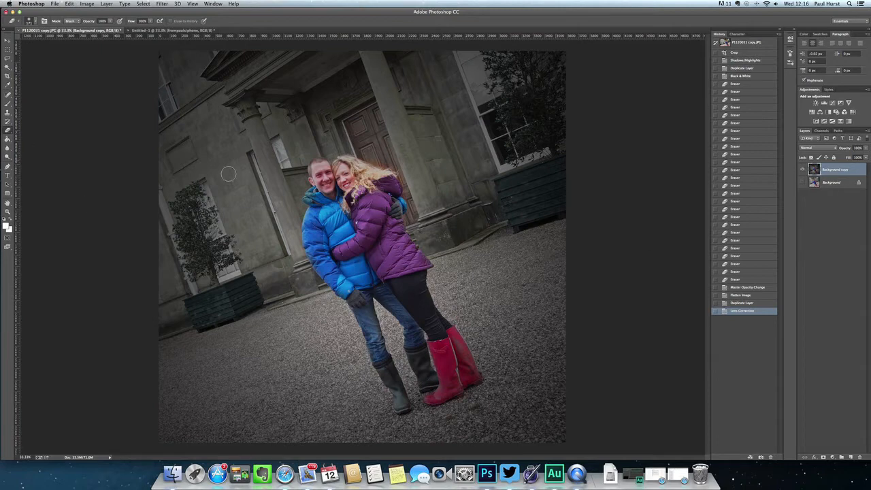
Step: Erase the man's head and outer jacket edge from the darkened Background copy layer, undoing the strokes made over his legs and boots
mouse_move(315, 162)
left_mouse_down()
mouse_move(324, 202)
mouse_move(311, 242)
mouse_move(361, 300)
mouse_move(401, 409)
left_mouse_up()
left_click_drag(431, 383, 413, 324)
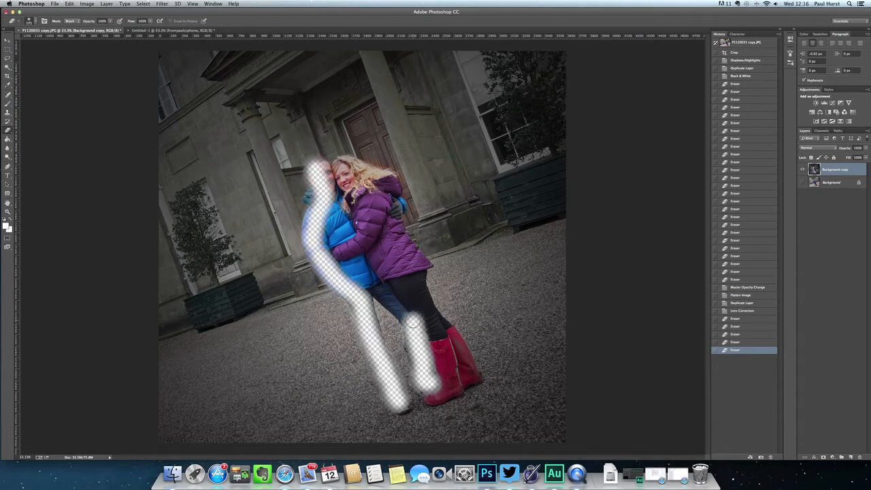
left_click(736, 342)
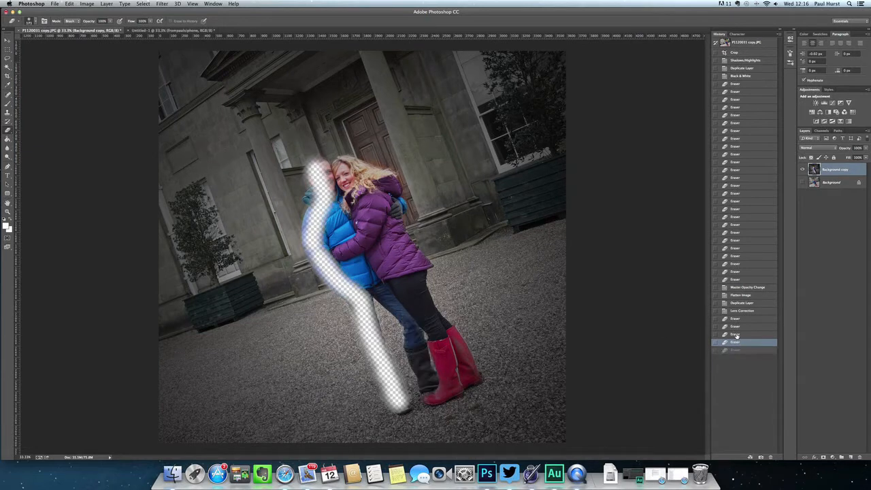
left_click(735, 334)
left_click(736, 327)
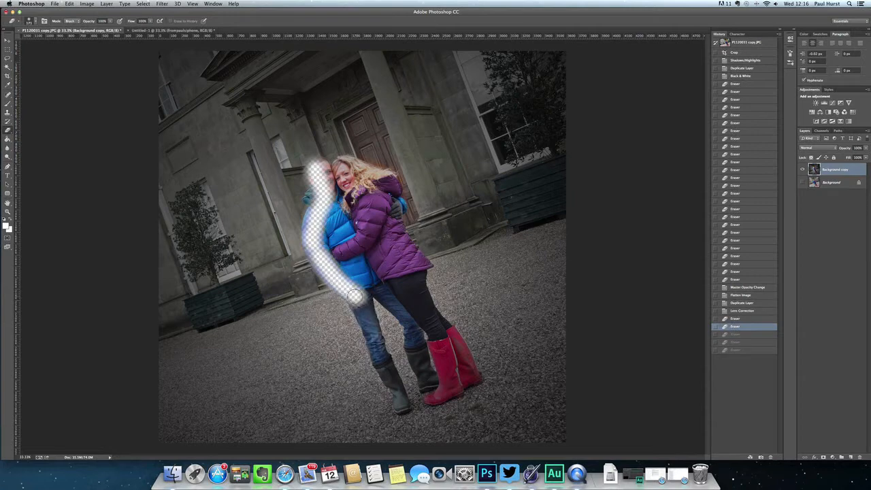
Step: Erase along the couple's upper outline: the jacket hems, the woman's thigh, both heads, her back and the man's outer shoulder and arm
mouse_move(357, 298)
left_mouse_down()
mouse_move(388, 292)
mouse_move(406, 321)
mouse_move(427, 309)
mouse_move(420, 264)
left_mouse_up()
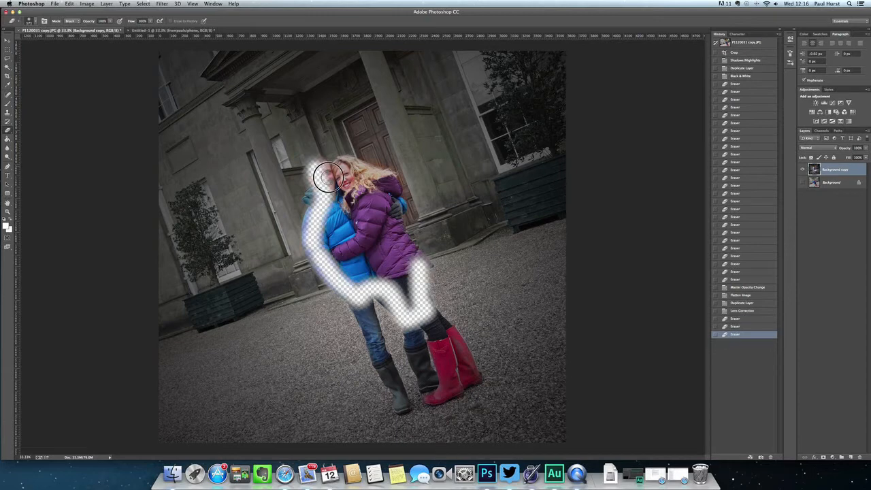
mouse_move(327, 177)
left_mouse_down()
mouse_move(341, 165)
mouse_move(385, 174)
mouse_move(396, 207)
left_mouse_up()
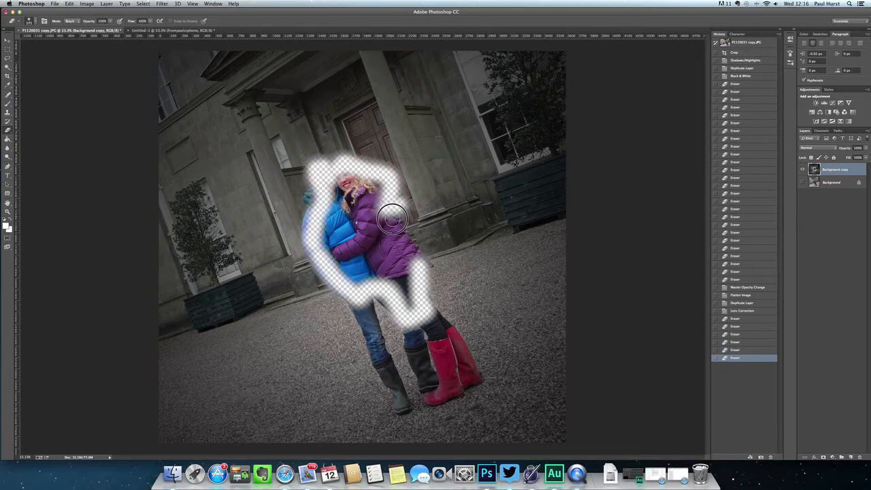
left_click_drag(402, 242, 419, 267)
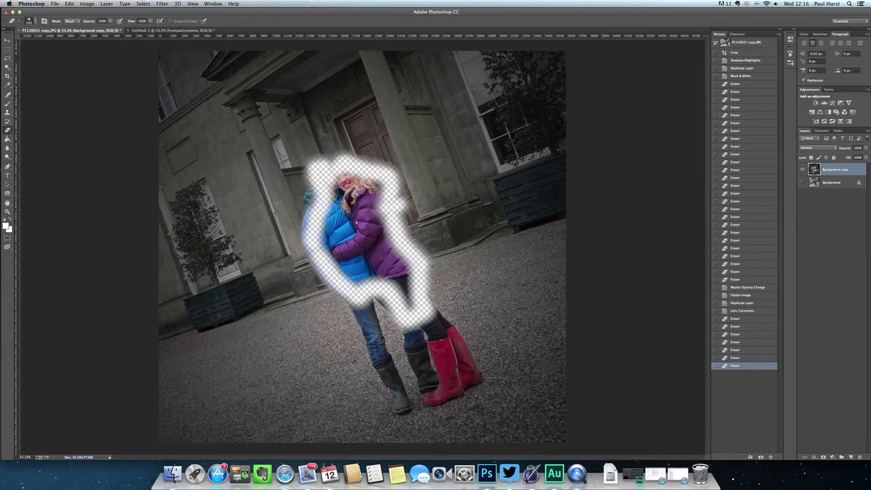
left_click_drag(308, 190, 315, 208)
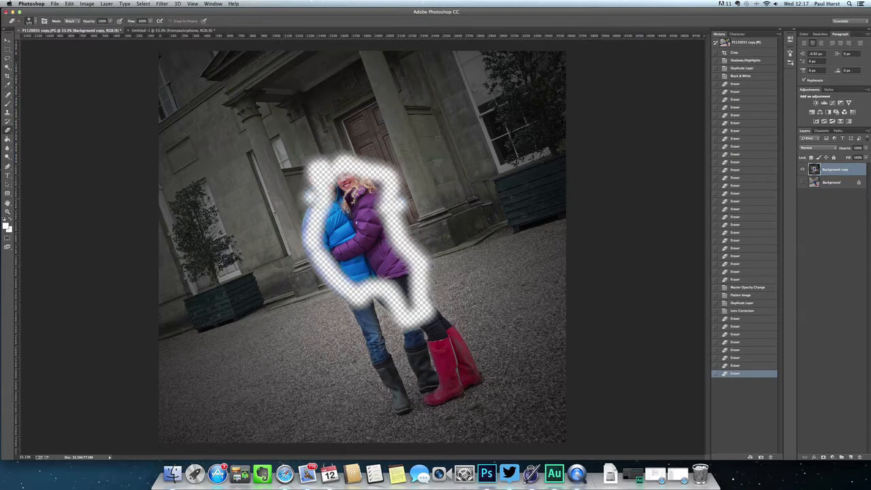
left_click_drag(316, 248, 334, 266)
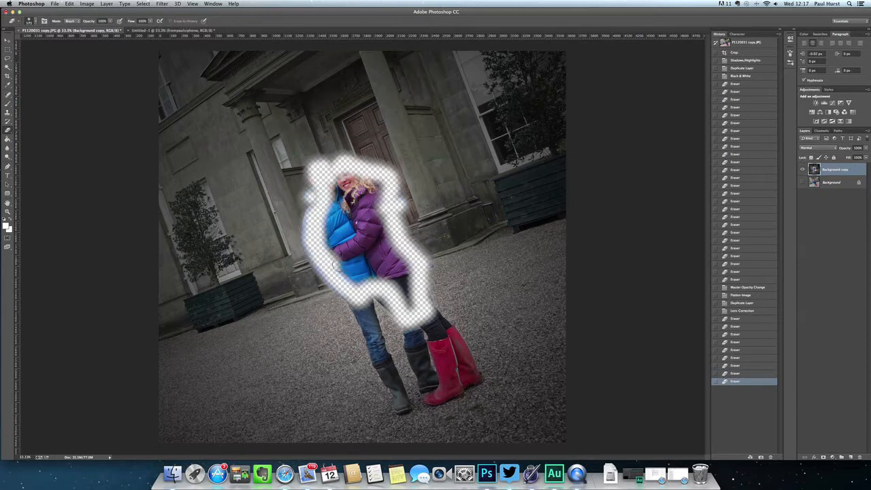
Step: Erase the remaining inner areas of the couple's faces, jackets and upper thighs from the darkened layer
mouse_move(339, 194)
left_mouse_down()
mouse_move(327, 241)
mouse_move(342, 179)
mouse_move(330, 224)
mouse_move(327, 214)
mouse_move(348, 186)
mouse_move(361, 177)
mouse_move(373, 190)
mouse_move(343, 252)
mouse_move(340, 241)
mouse_move(356, 189)
mouse_move(362, 196)
mouse_move(354, 201)
mouse_move(370, 208)
mouse_move(349, 274)
mouse_move(321, 233)
left_mouse_up()
left_click(363, 175)
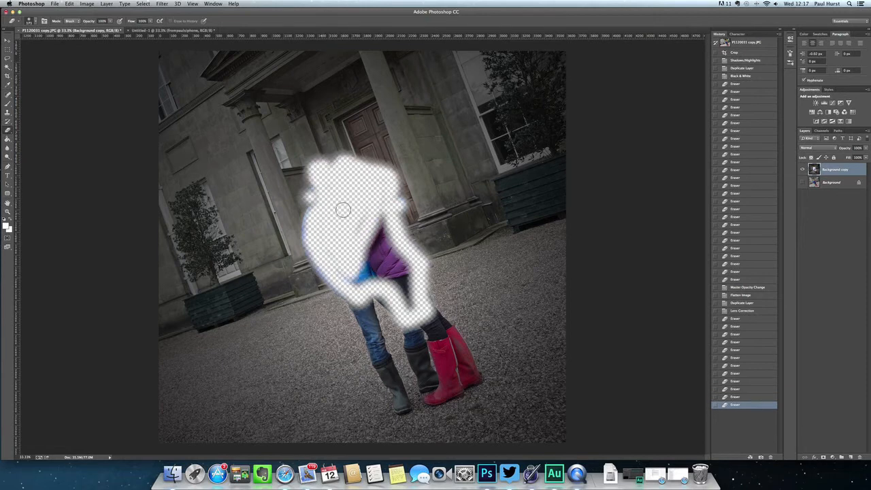
left_click(335, 181)
left_click(345, 191)
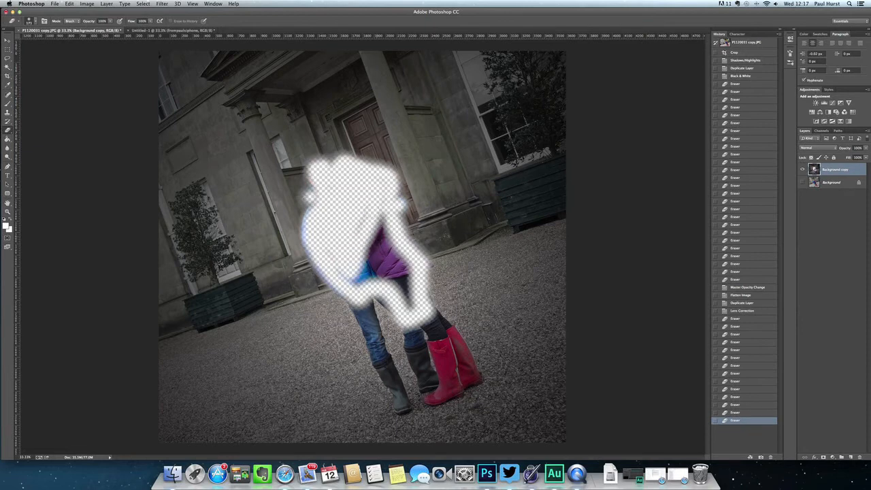
left_click(388, 286)
mouse_move(364, 271)
left_mouse_down()
mouse_move(397, 282)
mouse_move(392, 265)
mouse_move(404, 269)
left_mouse_up()
left_click(409, 289)
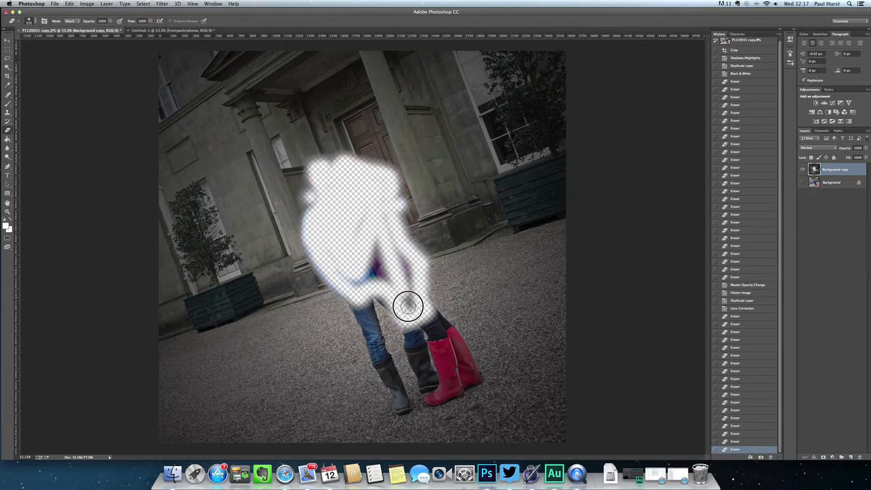
mouse_move(407, 305)
left_mouse_down()
mouse_move(386, 280)
mouse_move(356, 278)
mouse_move(376, 274)
mouse_move(373, 259)
mouse_move(359, 279)
mouse_move(342, 272)
mouse_move(374, 243)
mouse_move(378, 256)
mouse_move(406, 270)
mouse_move(411, 260)
mouse_move(414, 307)
left_mouse_up()
left_click(379, 266)
mouse_move(389, 262)
left_mouse_down()
mouse_move(358, 216)
mouse_move(323, 198)
mouse_move(380, 181)
mouse_move(399, 298)
mouse_move(413, 295)
left_mouse_up()
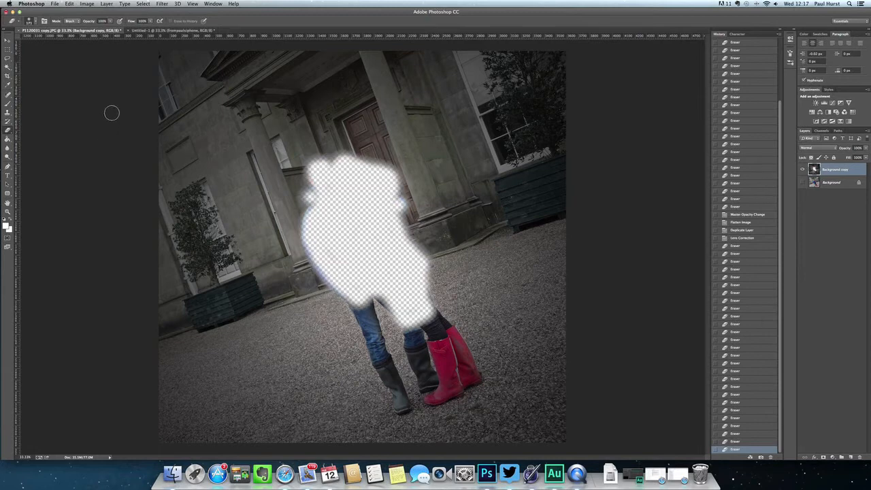
Step: Set the Eraser opacity to 52%, try it on the couple's lower legs and undo those trial strokes
left_click(110, 22)
left_click(360, 300)
mouse_move(361, 301)
left_mouse_down()
mouse_move(375, 343)
mouse_move(410, 321)
mouse_move(414, 340)
mouse_move(422, 328)
mouse_move(443, 330)
left_mouse_up()
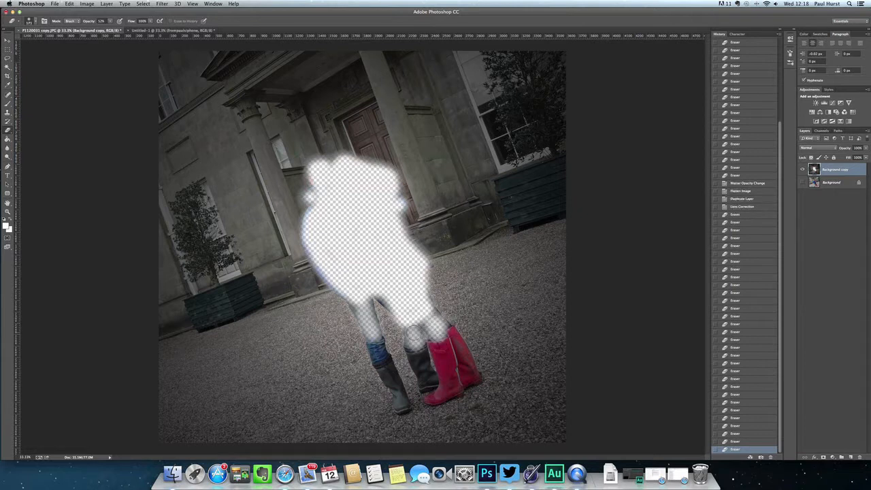
left_click(736, 441)
left_click(736, 433)
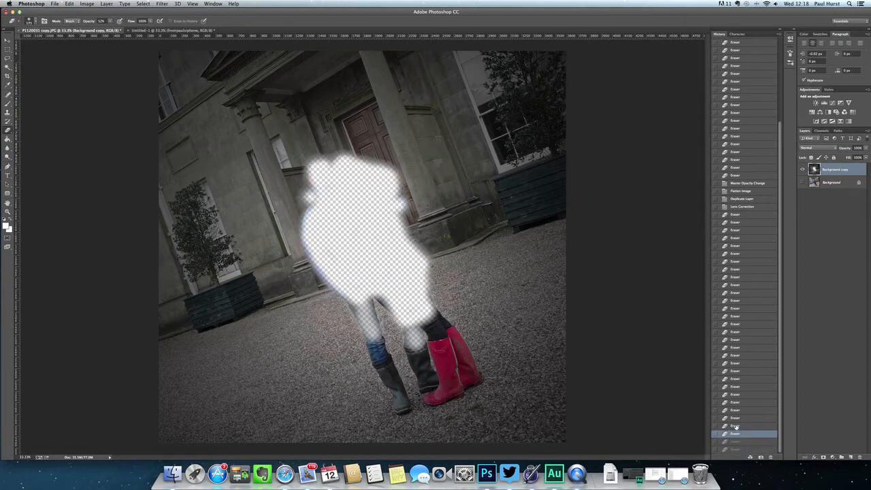
left_click(735, 426)
left_click(736, 419)
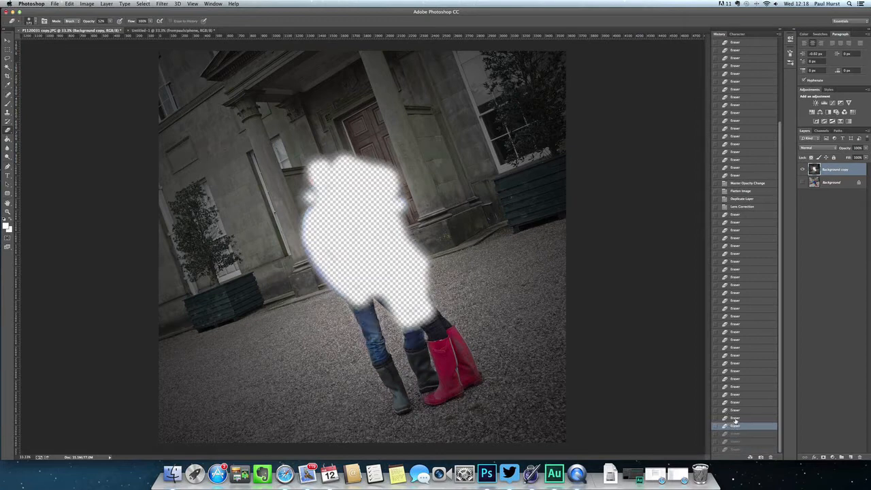
Step: Partially erase the couple's lower legs at 52% Eraser opacity, and both pairs of boots at a lower Eraser opacity
mouse_move(359, 302)
left_mouse_down()
mouse_move(374, 353)
mouse_move(418, 346)
mouse_move(432, 321)
mouse_move(439, 333)
mouse_move(432, 318)
mouse_move(442, 331)
left_mouse_up()
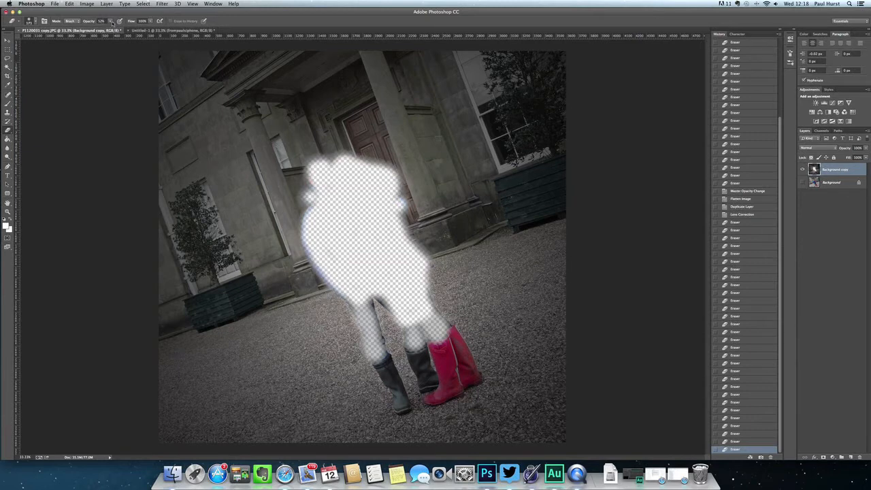
left_click_drag(112, 23, 106, 29)
left_click_drag(381, 364, 404, 409)
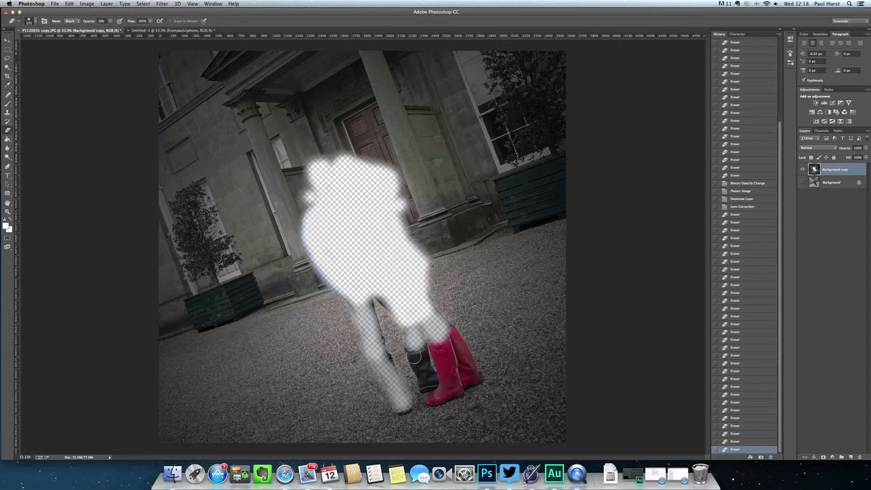
mouse_move(415, 356)
left_mouse_down()
mouse_move(427, 382)
mouse_move(442, 388)
mouse_move(432, 396)
mouse_move(476, 380)
mouse_move(445, 326)
mouse_move(466, 352)
mouse_move(435, 349)
mouse_move(451, 374)
mouse_move(445, 362)
mouse_move(458, 356)
mouse_move(464, 365)
left_mouse_up()
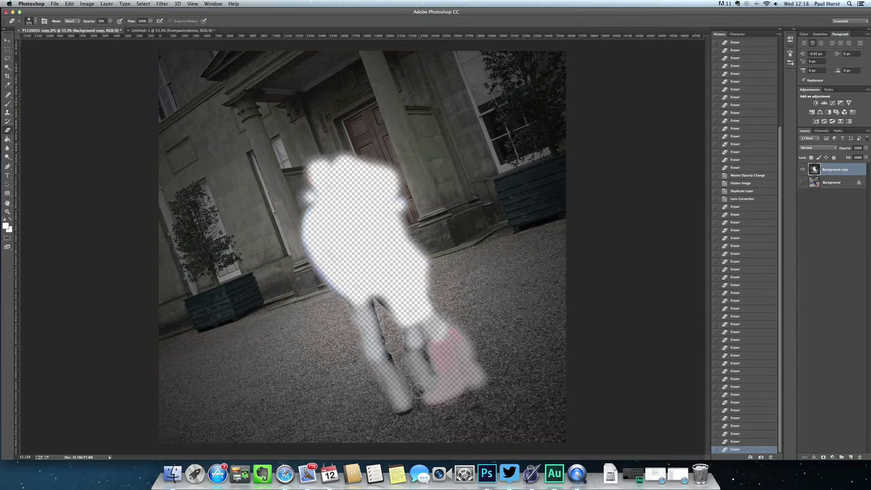
left_click(360, 297)
Step: Show the Background layer and lower the Background copy layer's opacity to 70%
left_click(803, 183)
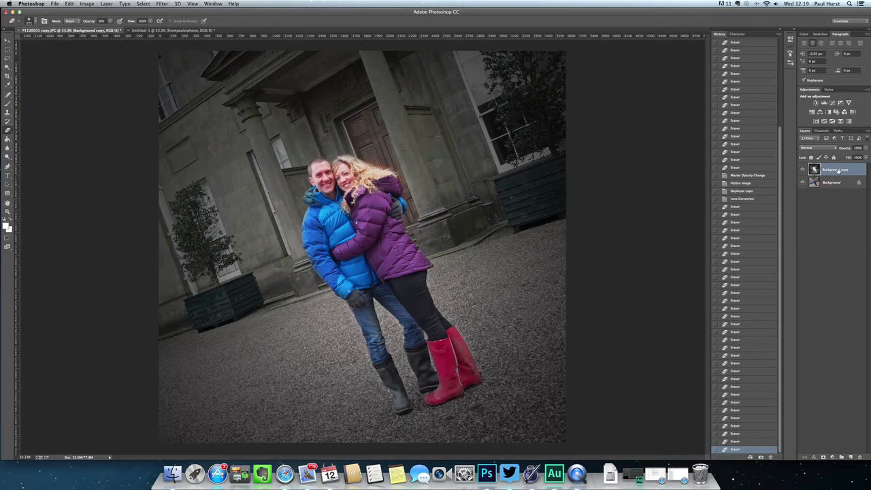
left_click(8, 41)
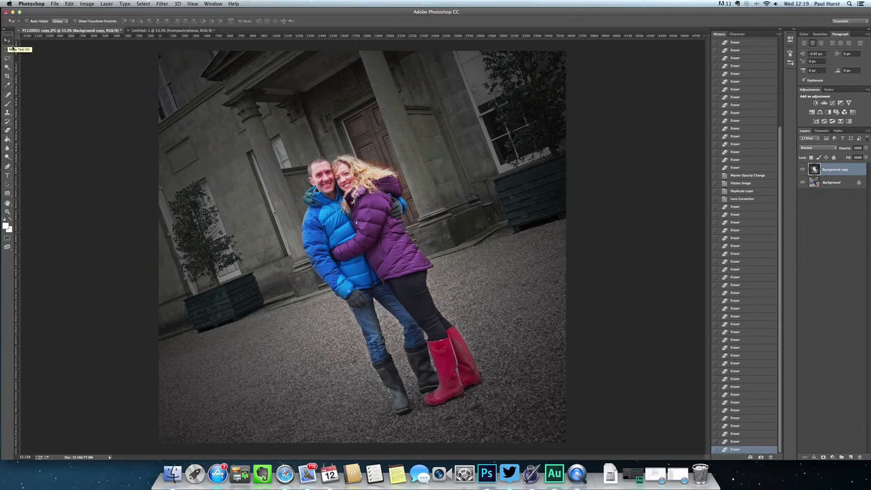
left_click(867, 148)
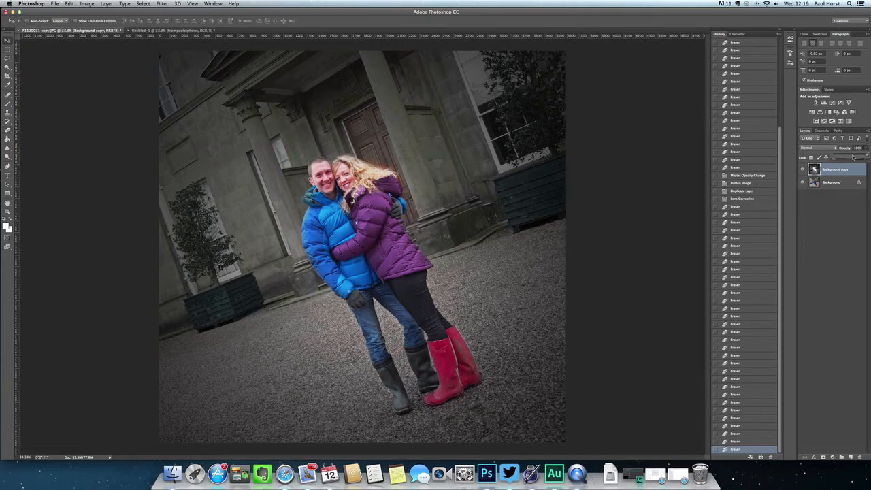
left_click(853, 157)
left_click_drag(853, 156, 855, 157)
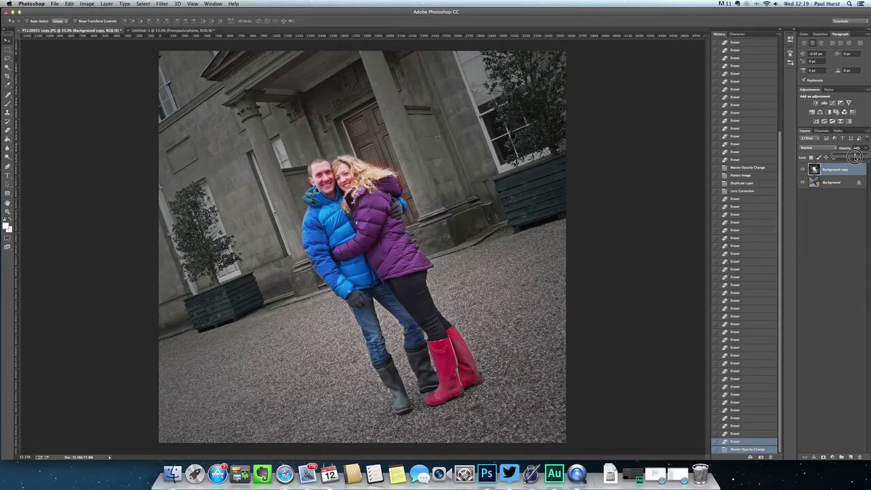
left_click_drag(855, 156, 857, 156)
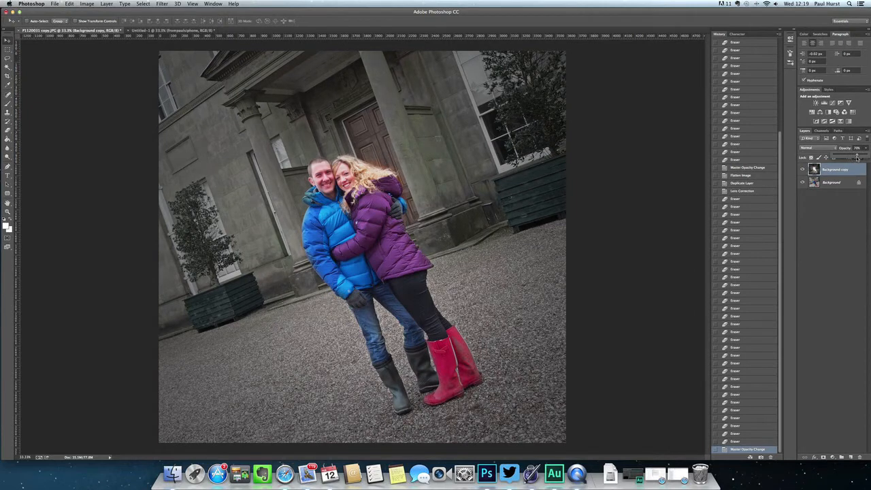
left_click(836, 221)
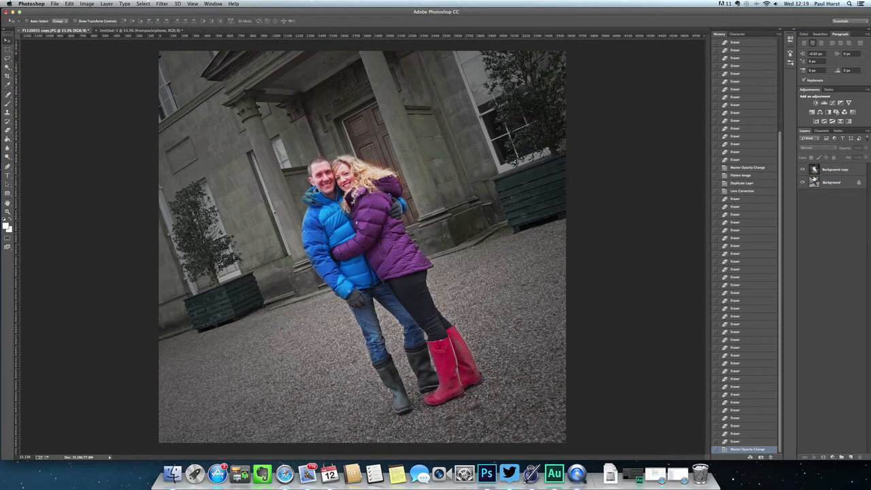
Step: Apply Brightness/Contrast to the Background layer with brightness -8 and reduced contrast
left_click(835, 184)
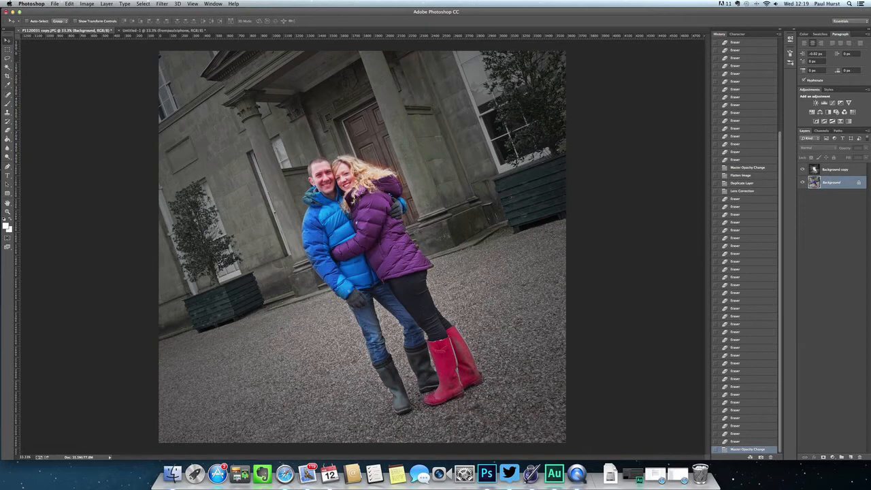
left_click(88, 4)
mouse_move(95, 25)
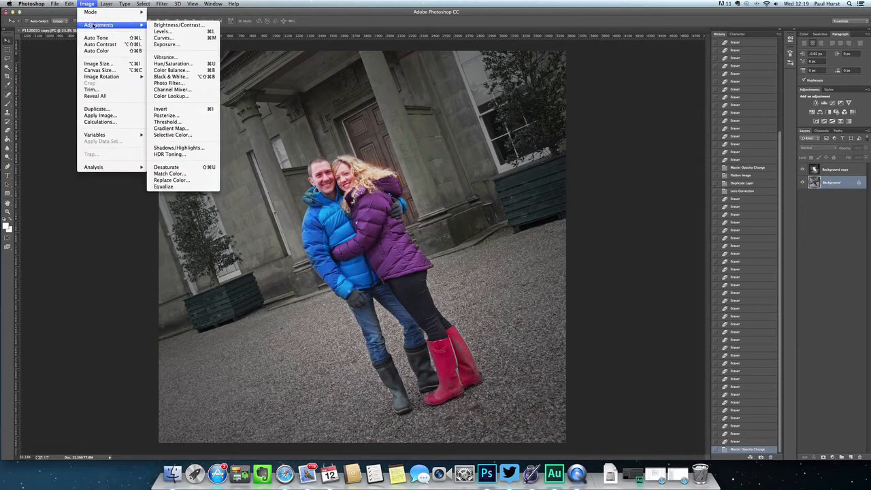
left_click(185, 25)
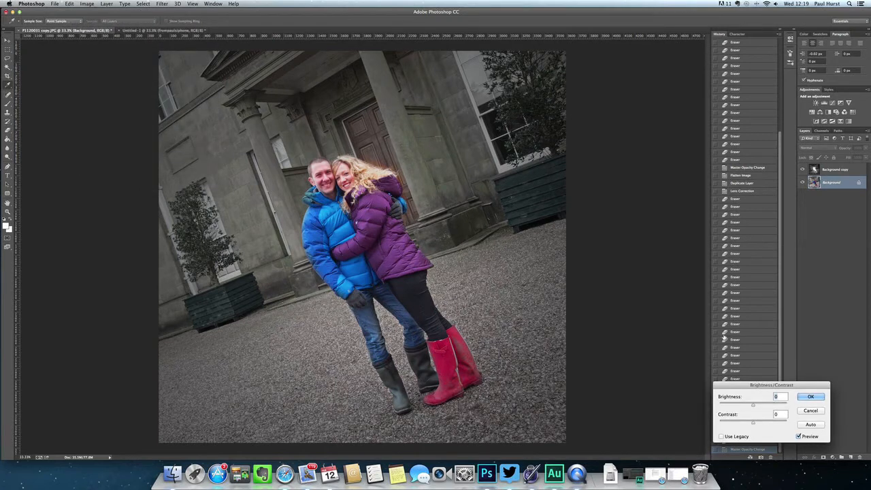
mouse_move(752, 404)
left_mouse_down()
mouse_move(729, 404)
mouse_move(770, 404)
mouse_move(737, 404)
mouse_move(752, 405)
left_mouse_up()
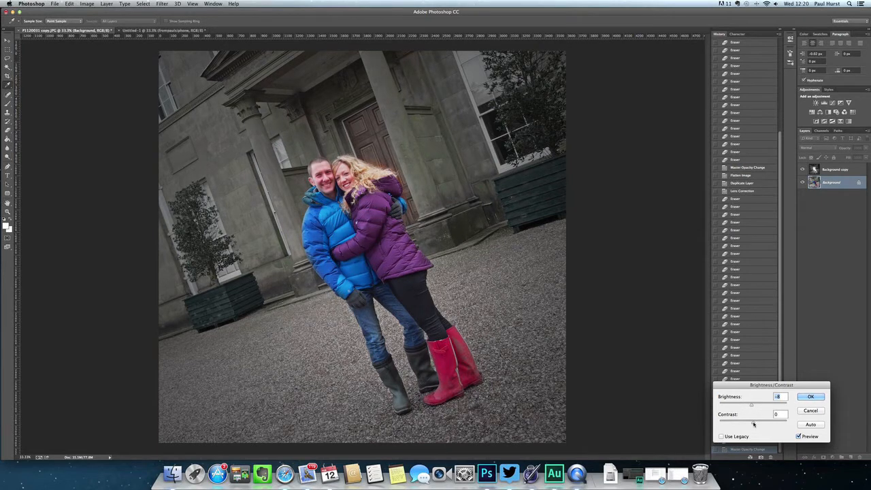
left_click_drag(753, 423, 734, 422)
left_click(810, 397)
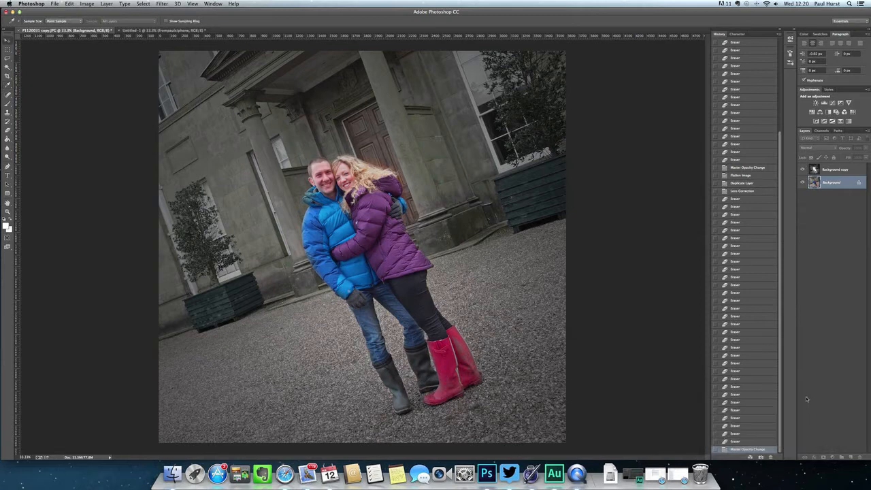
Step: Flatten the image, merging the Background copy and Background layers into one
key("v")
left_click(86, 4)
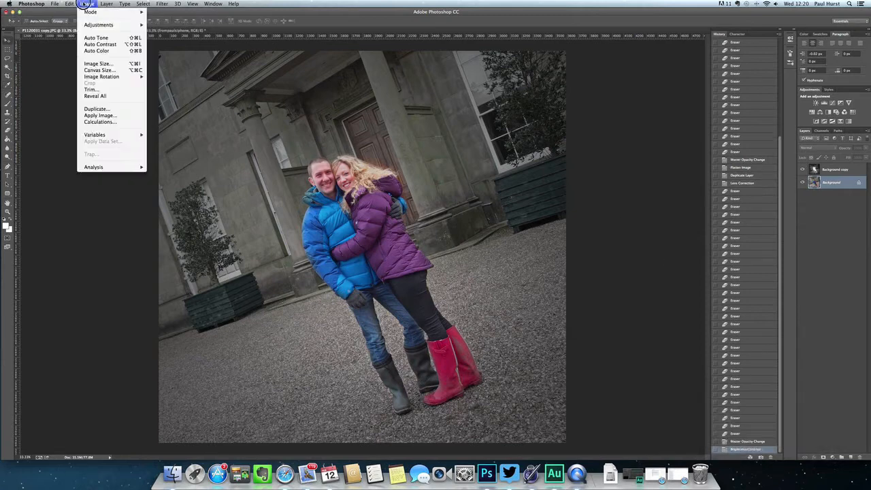
mouse_move(107, 3)
left_click(120, 271)
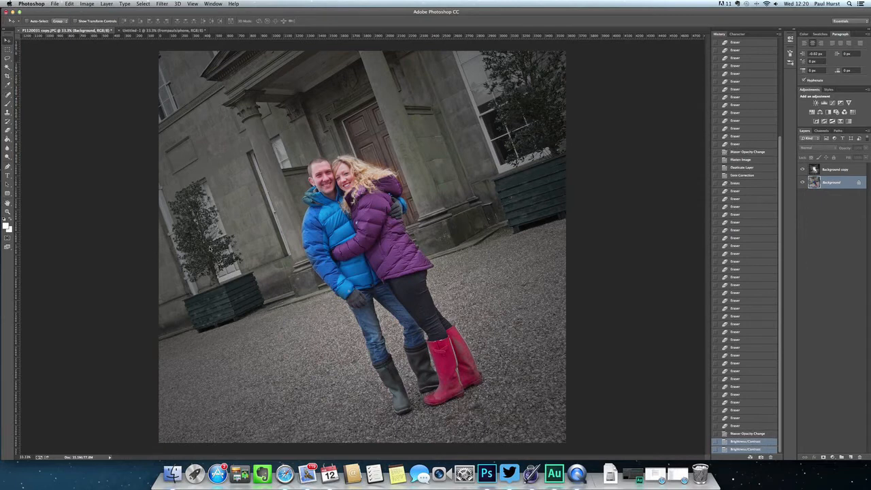
Step: Apply a Vibrance adjustment to the flattened photo with vibrance +27 and saturation about -23
left_click(87, 4)
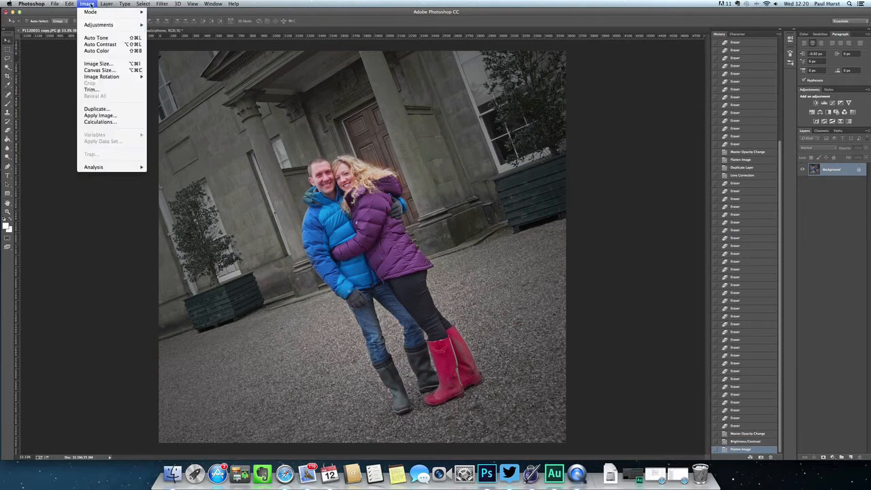
mouse_move(101, 26)
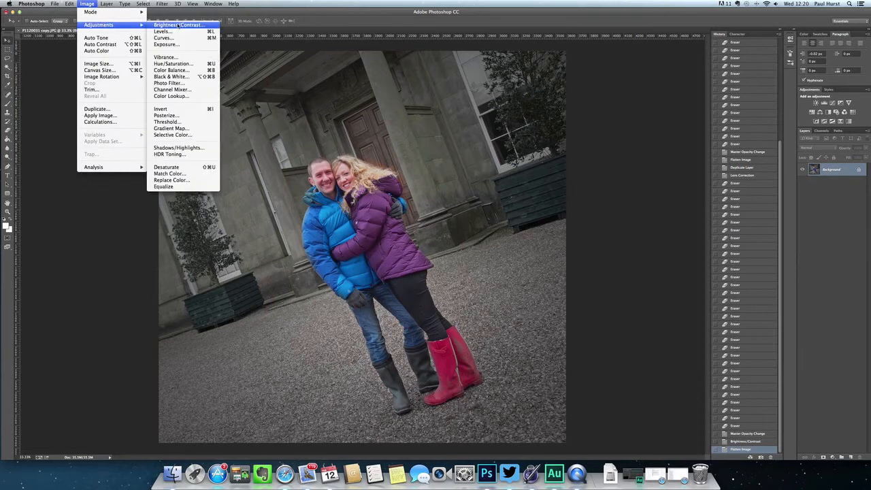
left_click(173, 59)
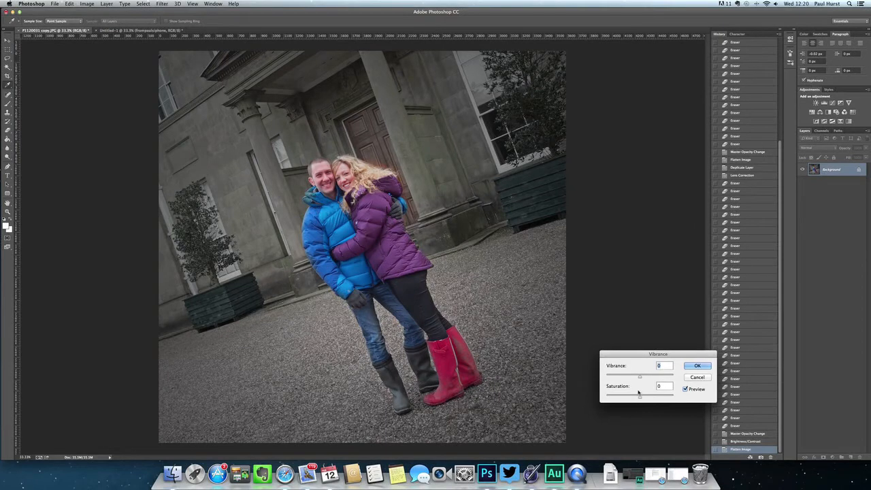
left_click_drag(641, 378, 632, 399)
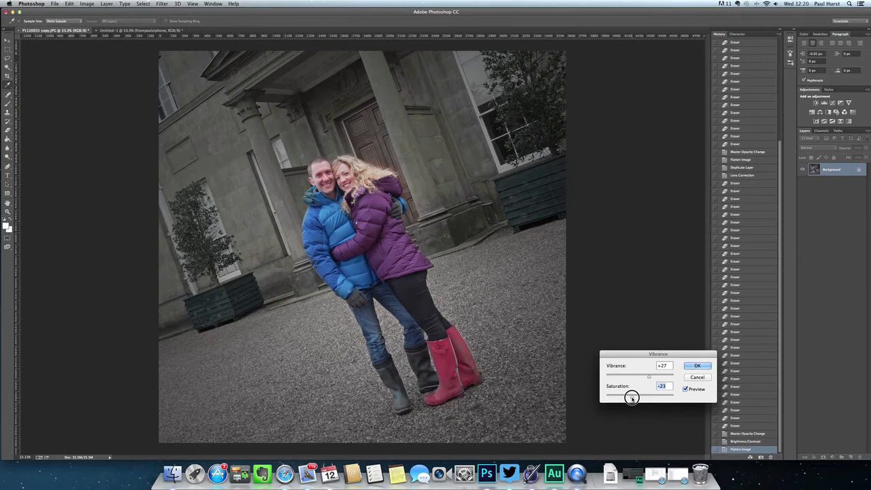
left_click_drag(632, 399, 631, 398)
left_click(696, 368)
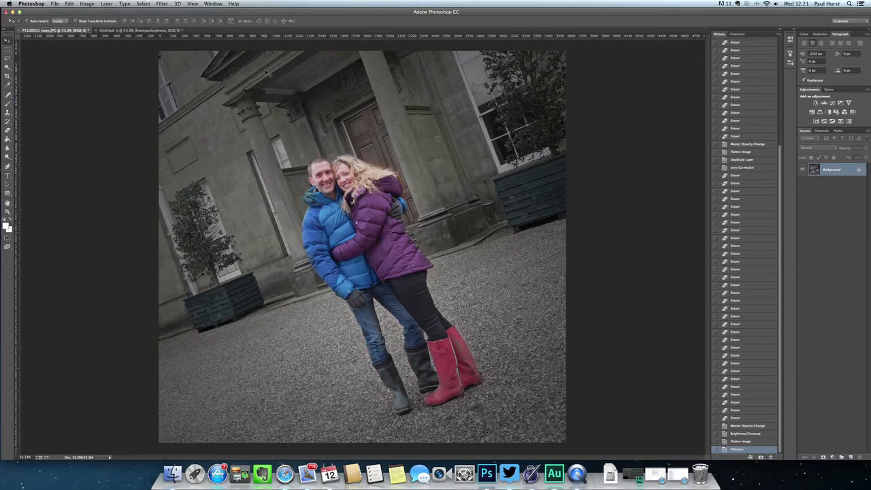
Step: Duplicate the Background layer and apply a custom Lens Correction vignette with amount -42 to the copy
left_click_drag(834, 173, 853, 458)
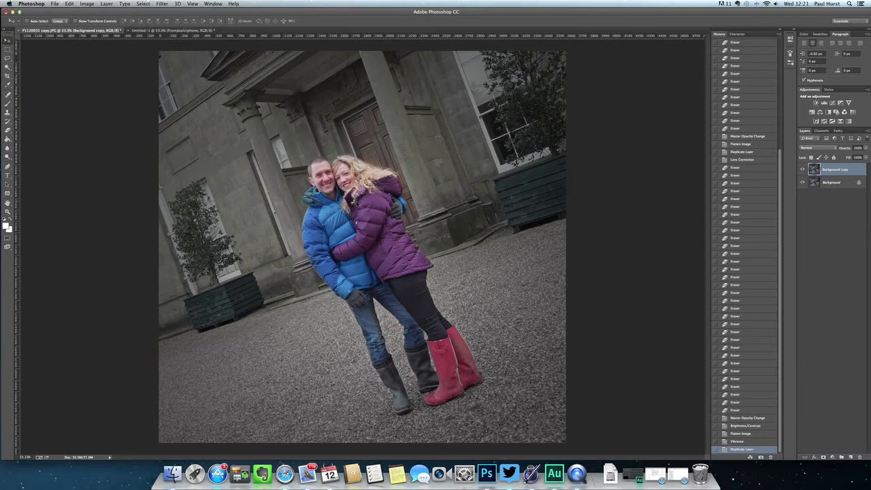
left_click(164, 3)
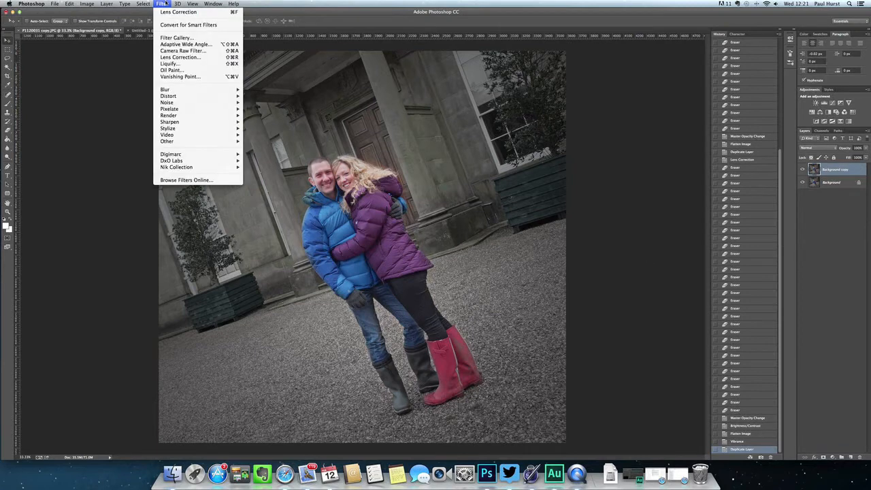
left_click(178, 57)
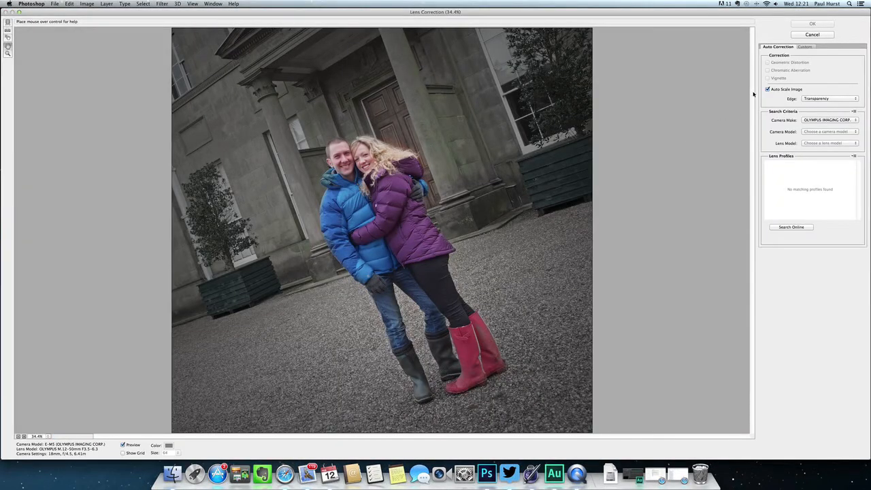
left_click(806, 47)
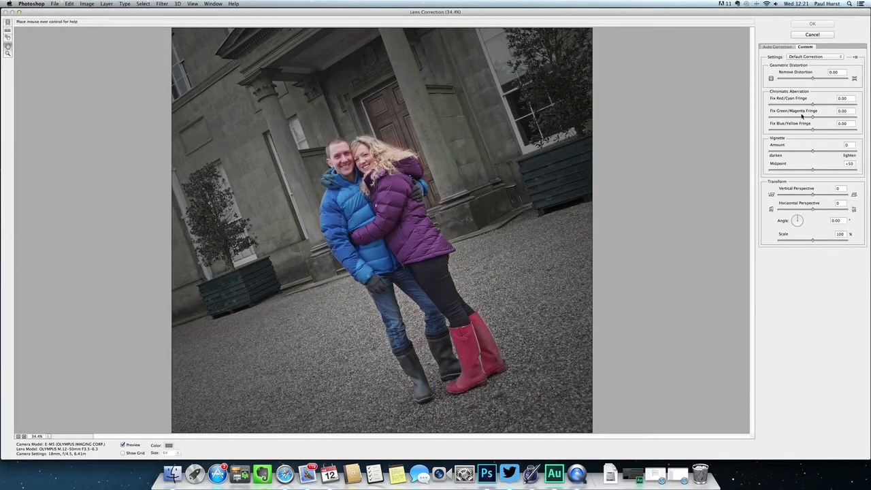
left_click_drag(794, 151, 787, 153)
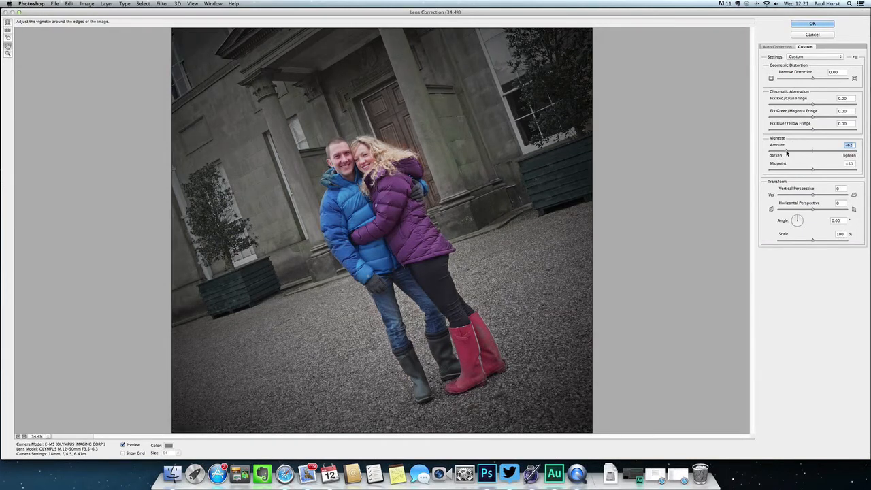
left_click(793, 152)
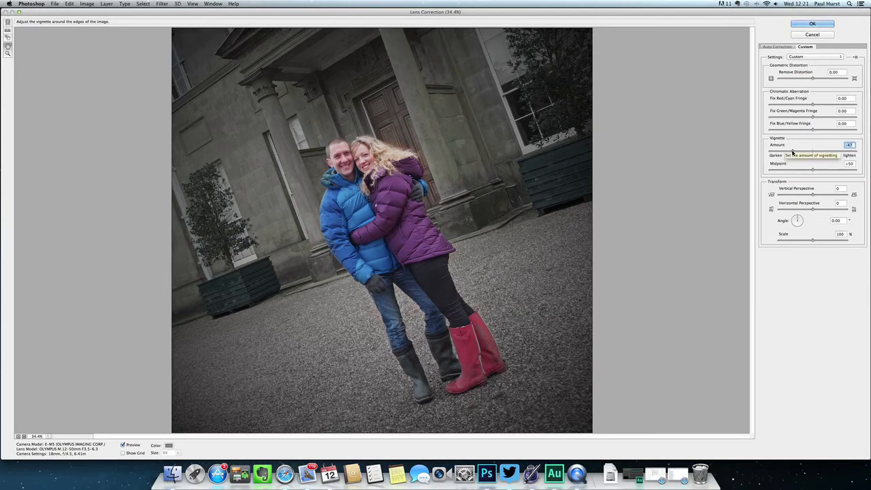
left_click_drag(793, 152, 795, 152)
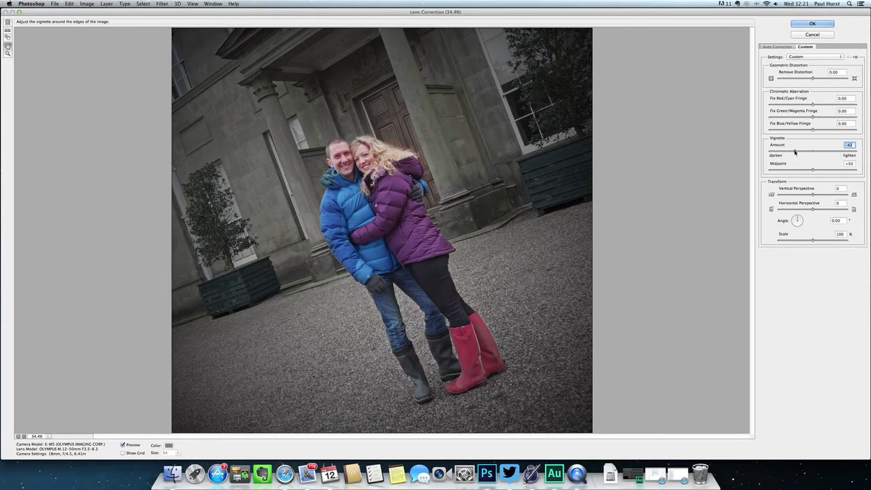
left_click(810, 23)
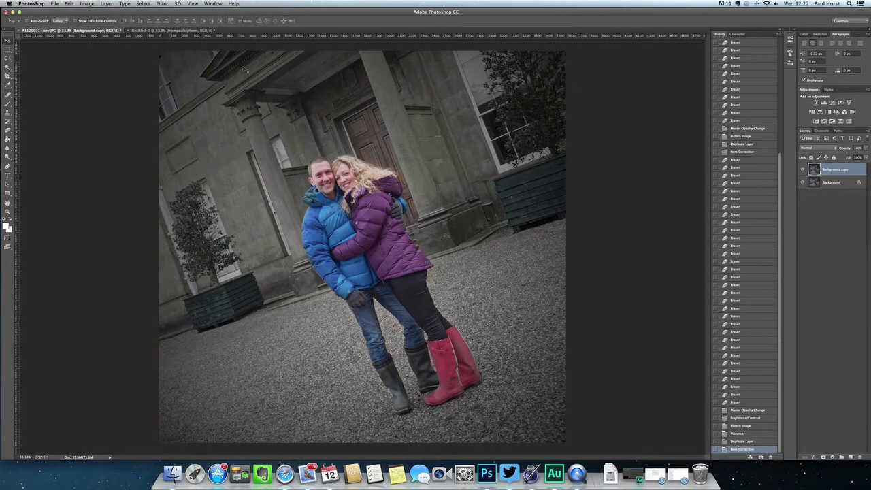
Step: Apply Hue/Saturation to the Background copy layer with hue +6 and saturation -15
left_click(87, 4)
mouse_move(97, 24)
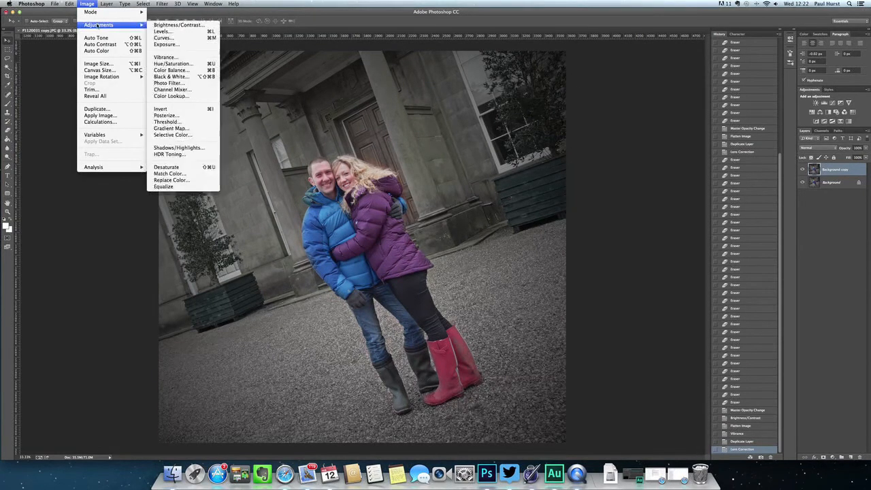
left_click(179, 65)
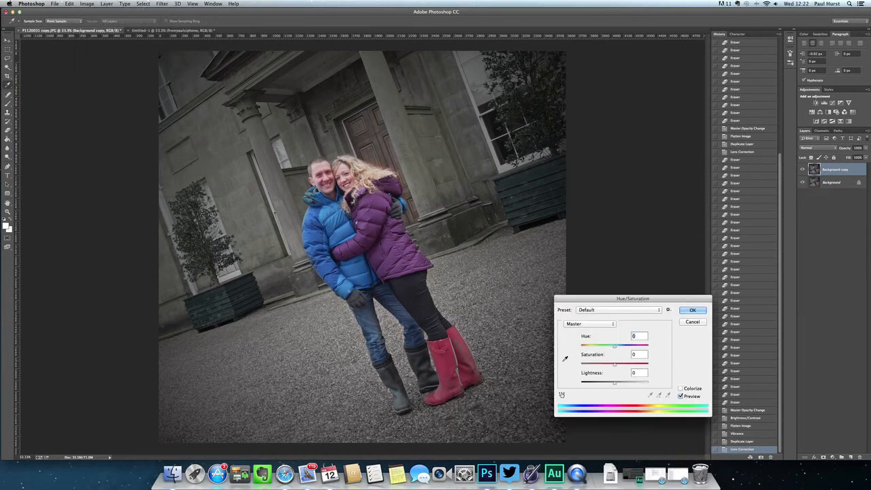
mouse_move(615, 345)
left_mouse_down()
mouse_move(606, 346)
mouse_move(622, 345)
mouse_move(613, 347)
left_mouse_up()
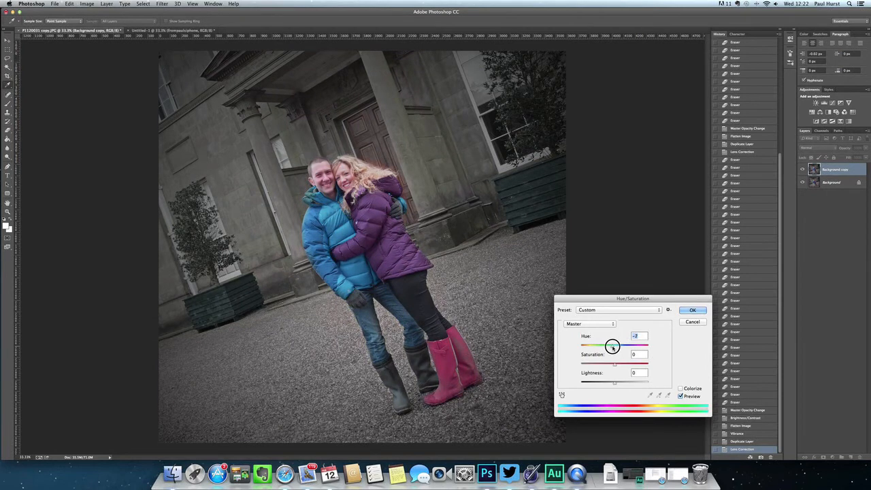
left_click_drag(612, 347, 610, 367)
left_click(615, 366)
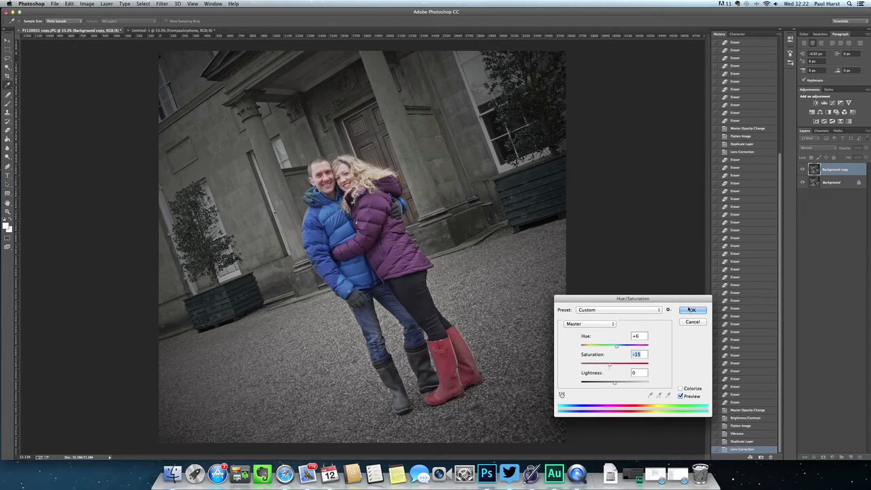
left_click(689, 310)
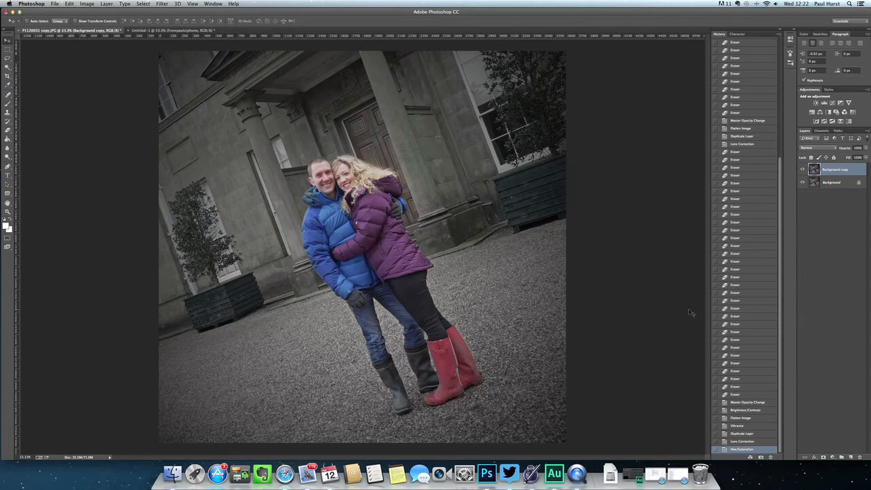
Step: Compare the original photo with the edited version twice through the history states, ending on the latest Hue/Saturation state
scroll(753, 147, "up", 10)
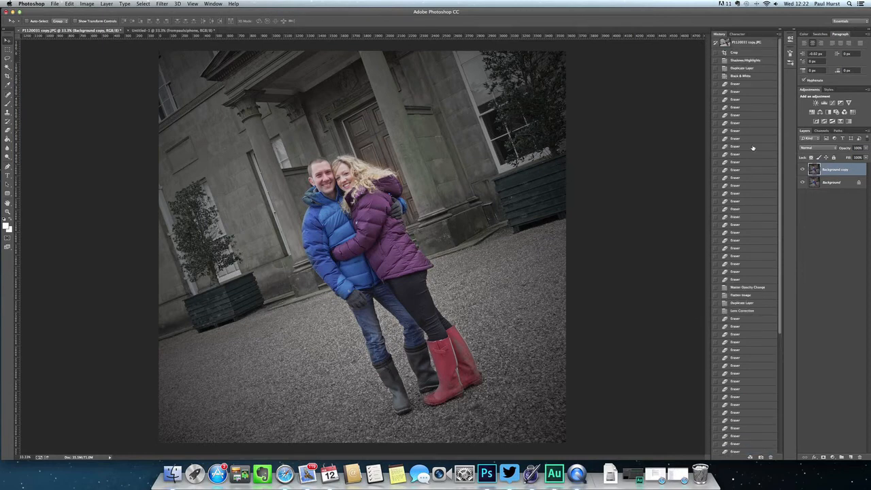
left_click(743, 43)
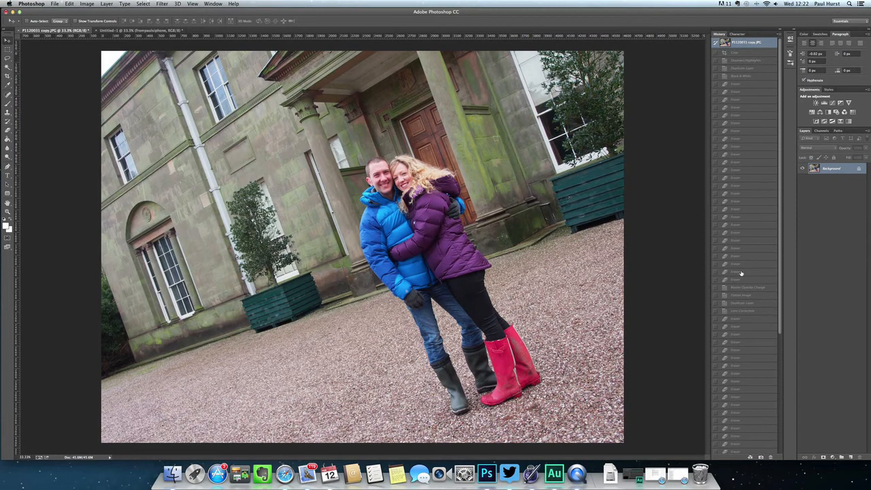
scroll(762, 288, "down", 5)
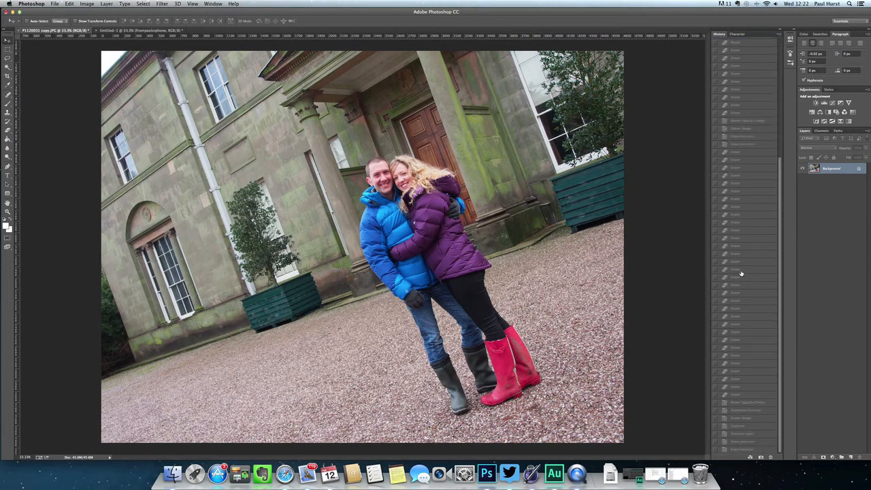
left_click(737, 450)
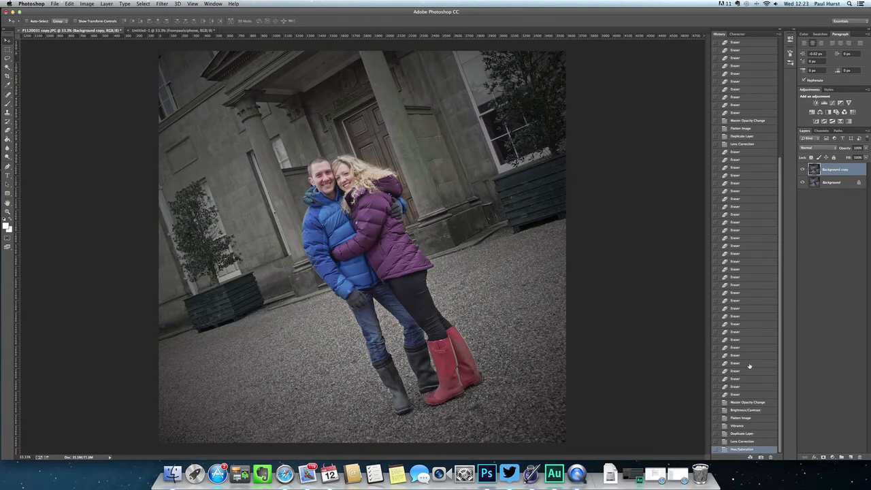
scroll(748, 348, "up", 5)
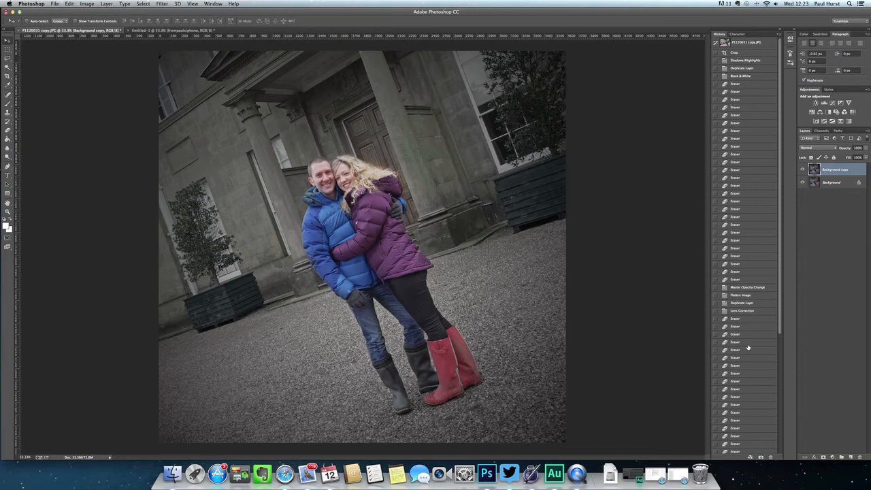
left_click(742, 43)
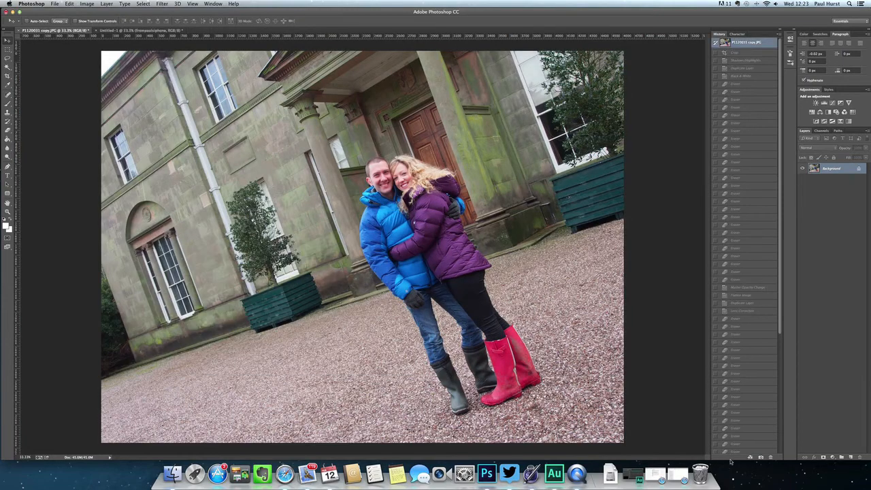
scroll(735, 391, "down", 5)
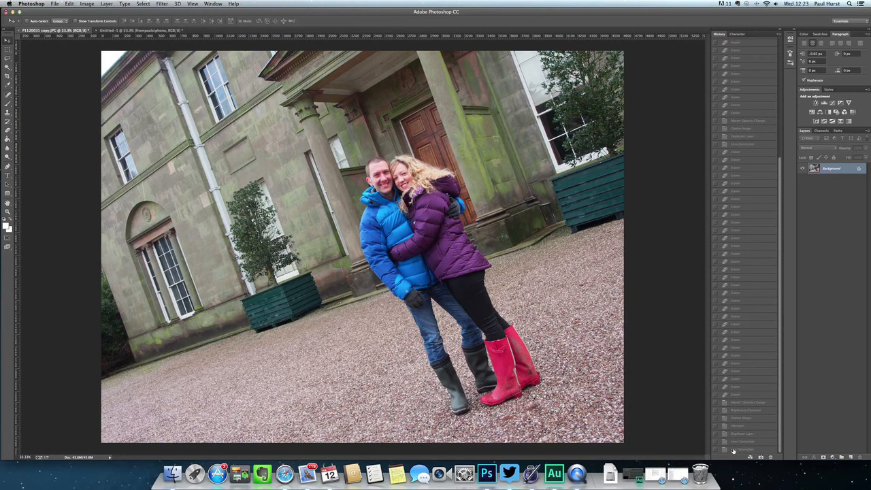
left_click(735, 449)
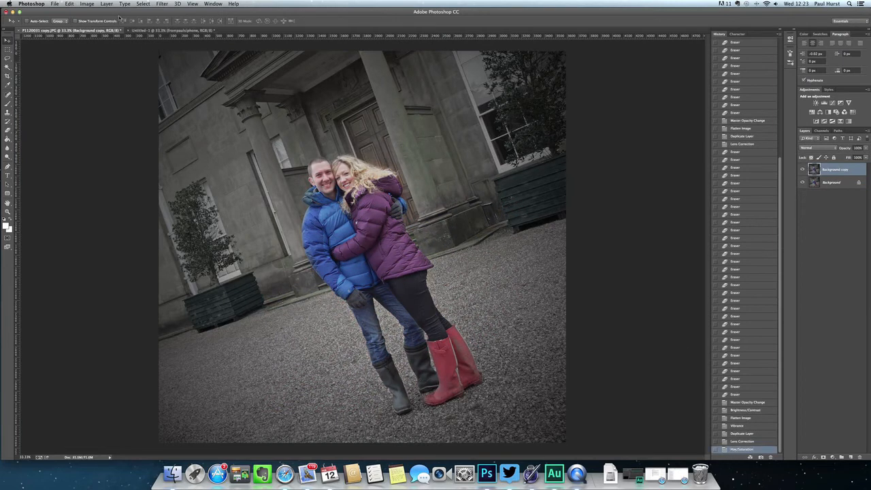
Step: Flatten the image and apply Brightness/Contrast with brightness 12 and contrast 0
left_click(88, 3)
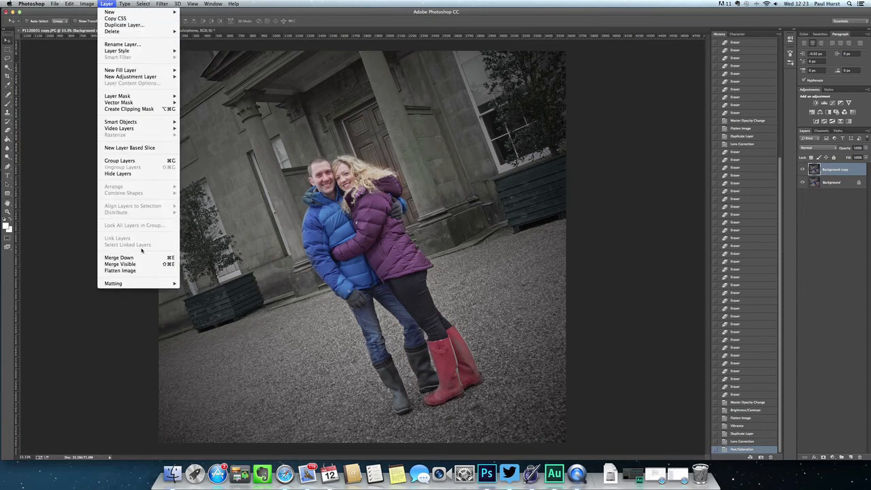
left_click(130, 271)
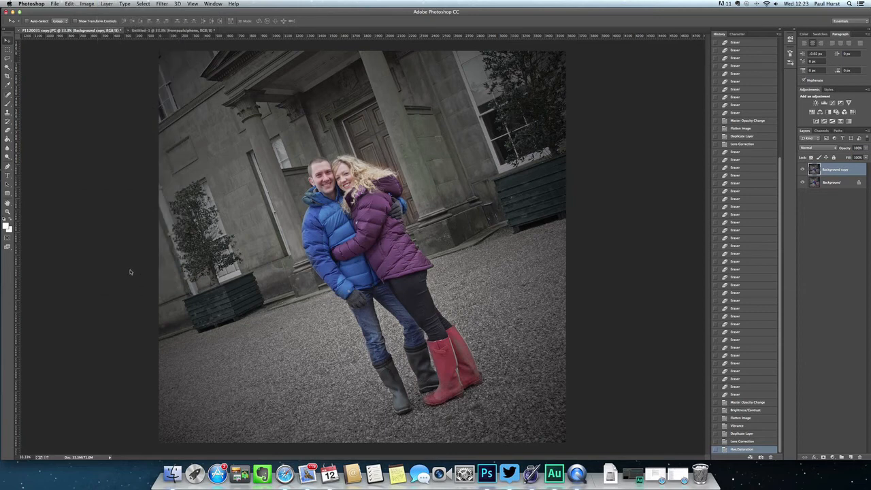
left_click(89, 4)
mouse_move(102, 25)
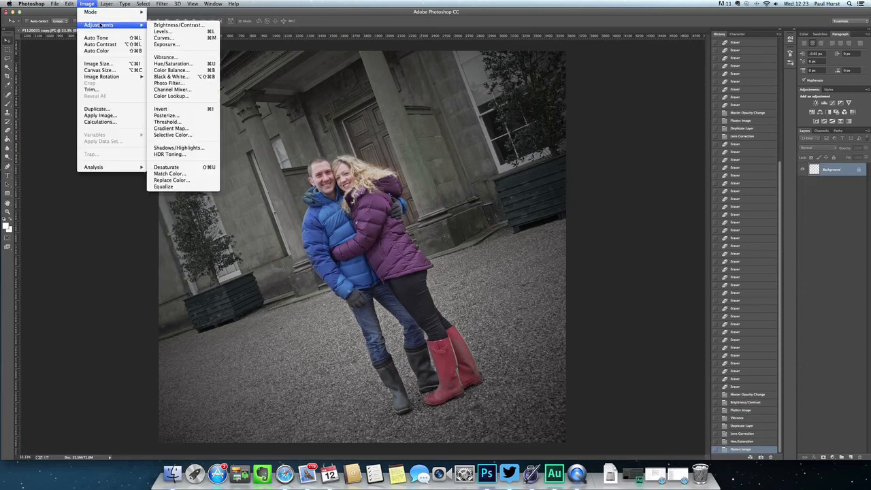
left_click(163, 25)
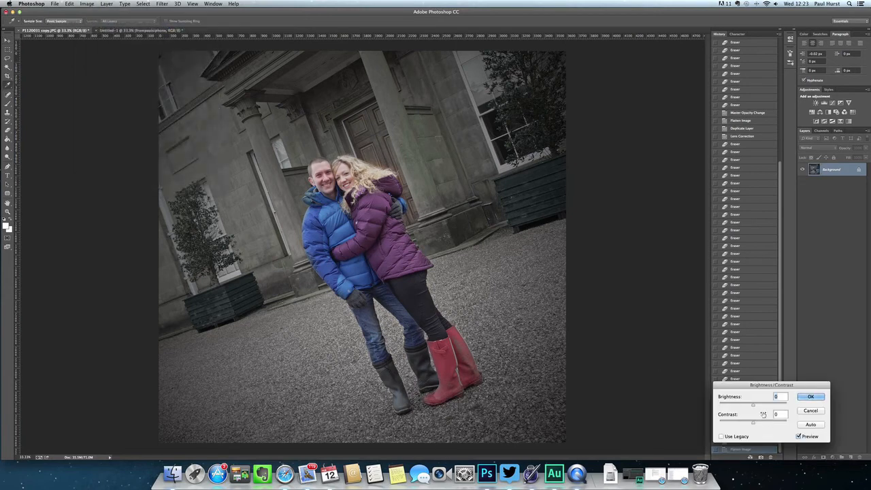
left_click_drag(753, 405, 759, 406)
left_click_drag(759, 406, 755, 406)
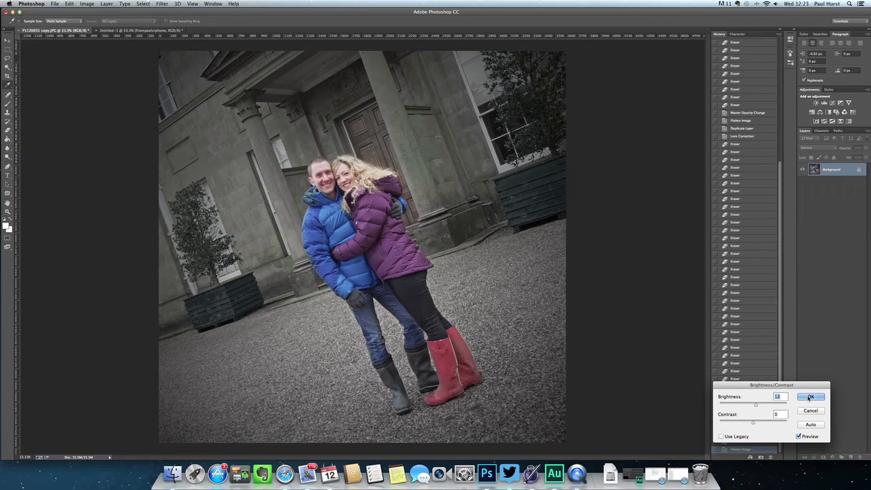
left_click(803, 399)
key("v")
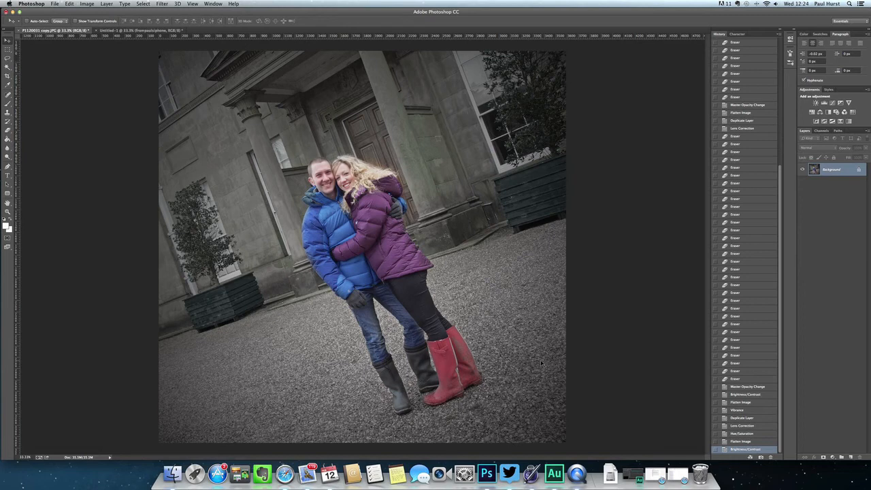
Step: View the text in the Untitled-1 document and return to the edited photo
left_click(128, 32)
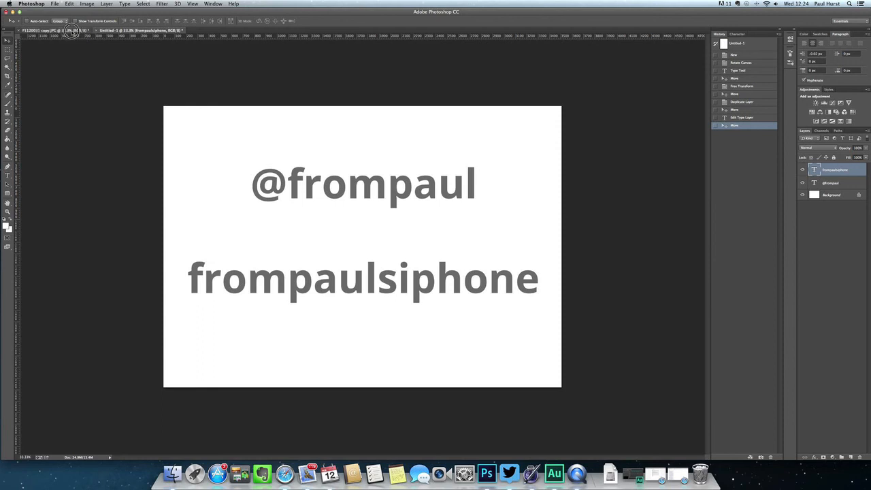
left_click(71, 32)
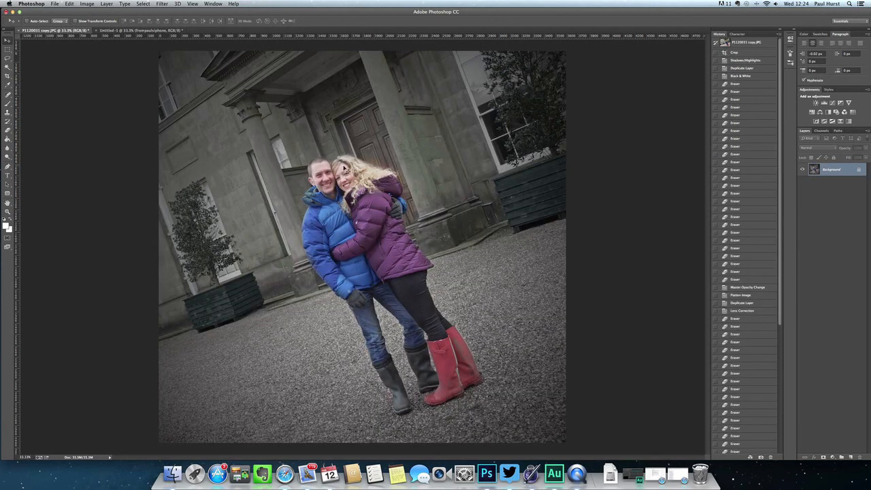